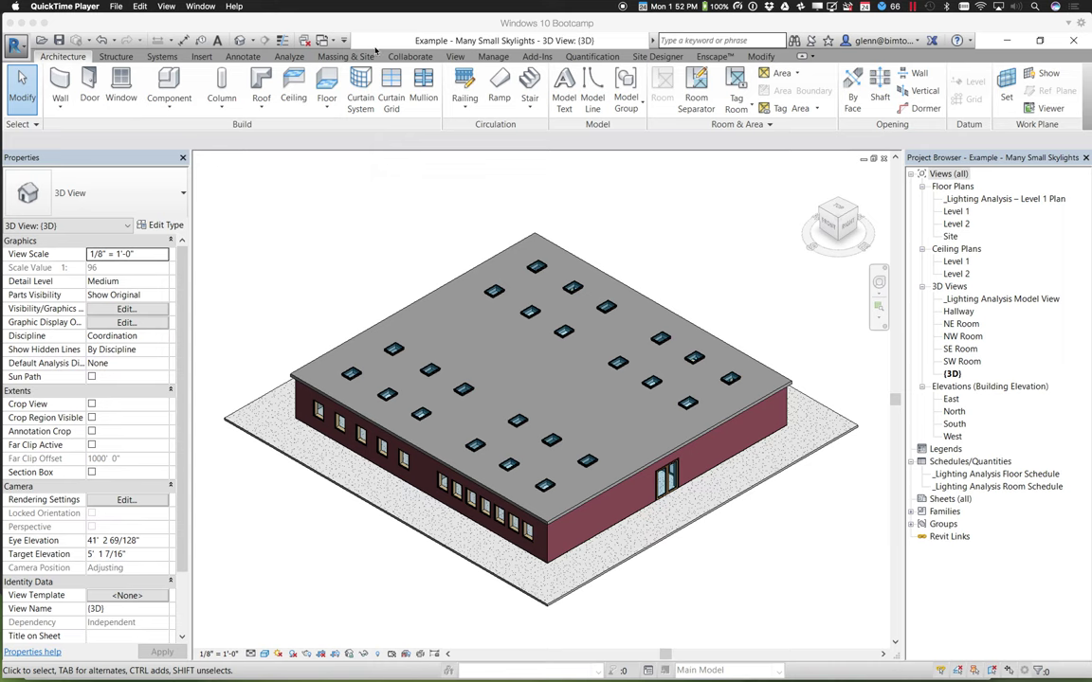
Open the Session 9 folder in the Canvas course files, then return to the Revit model
mouse_move(256, 663)
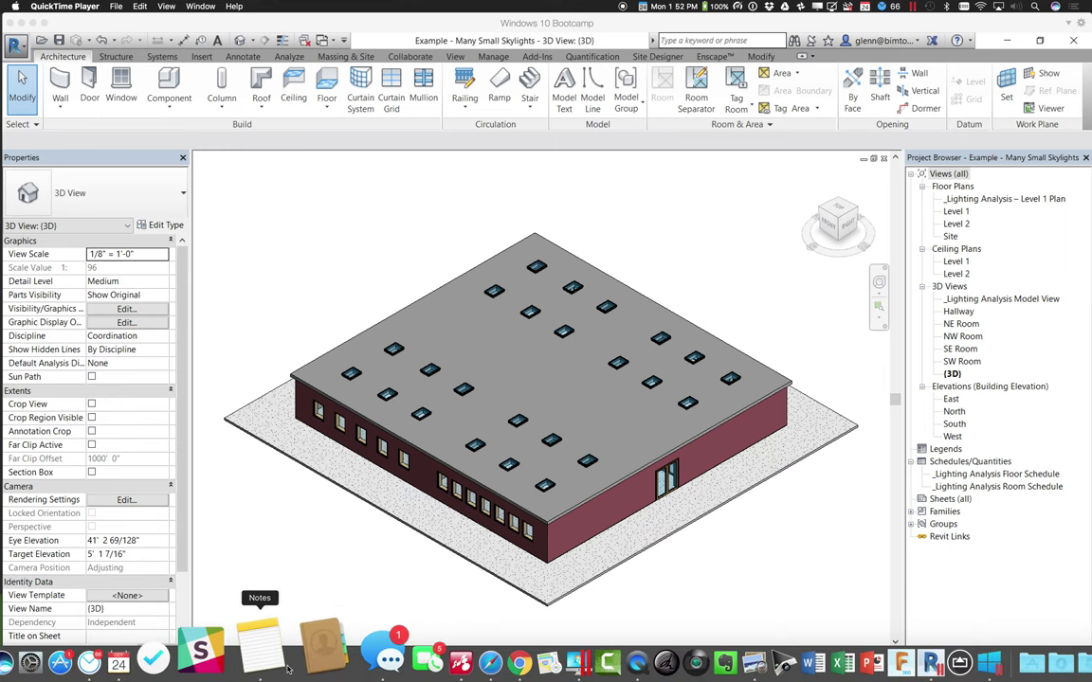
left_click(452, 668)
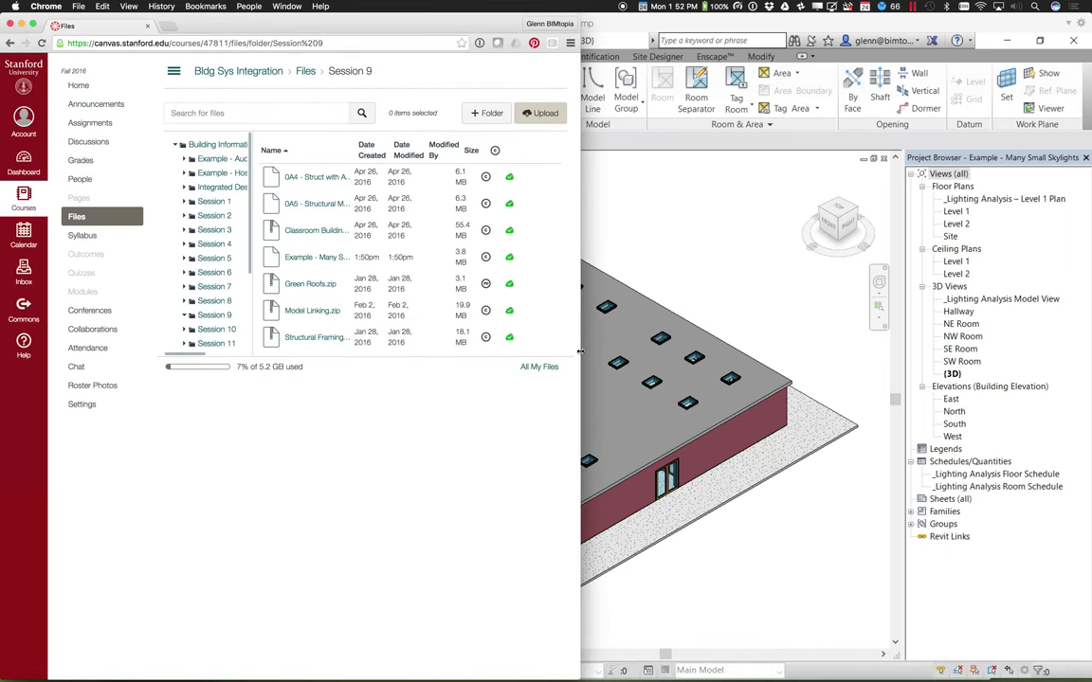
left_click(218, 315)
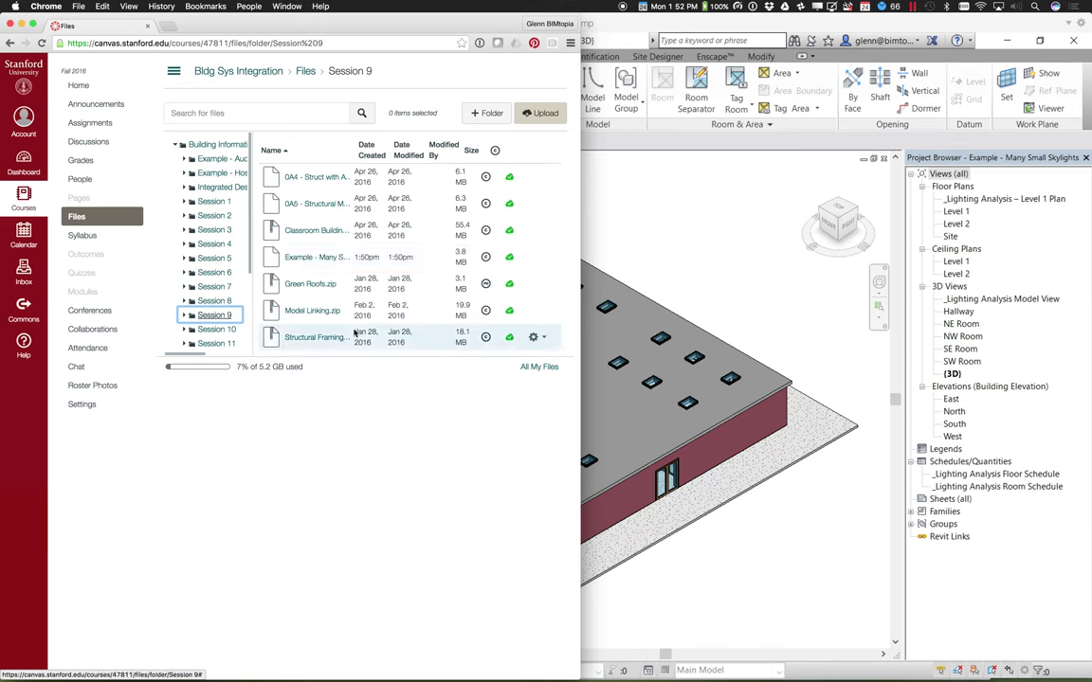
left_click(761, 277)
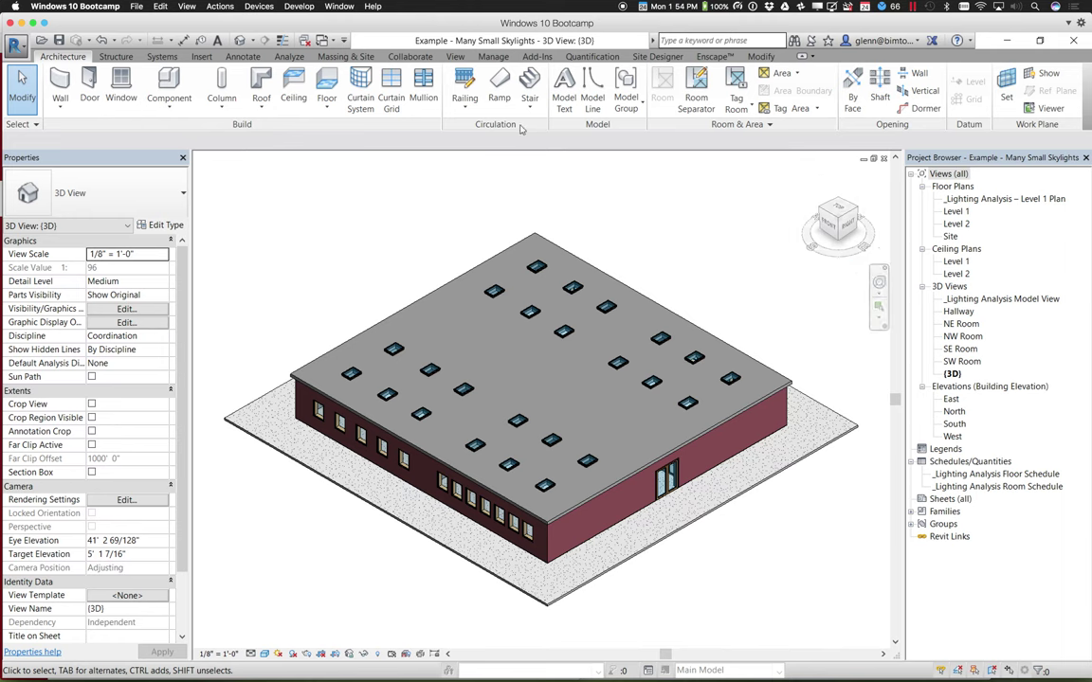
Show the Add-Ins ribbon with Sefaira, then bring the Canvas files window back in front
left_click(537, 57)
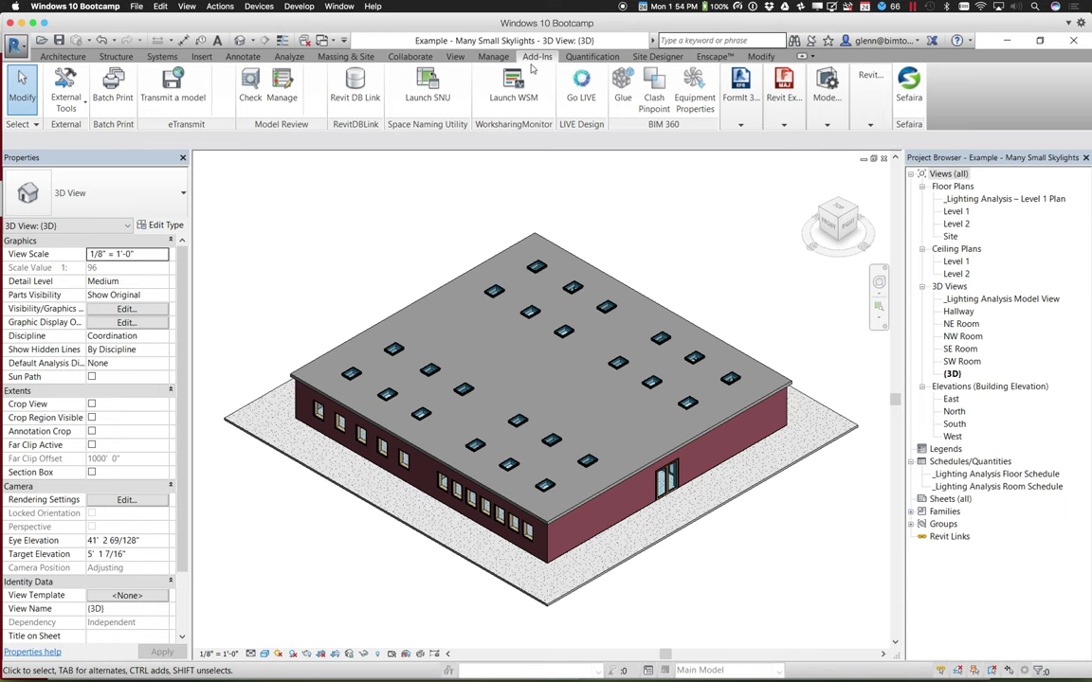
mouse_move(275, 667)
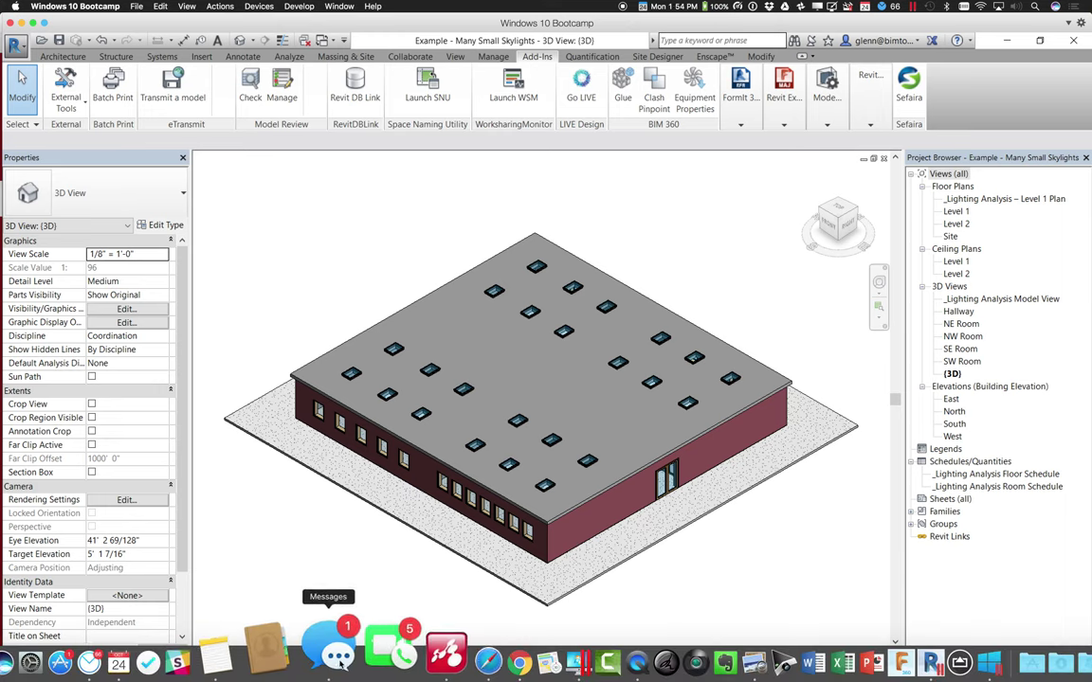
left_click(451, 647)
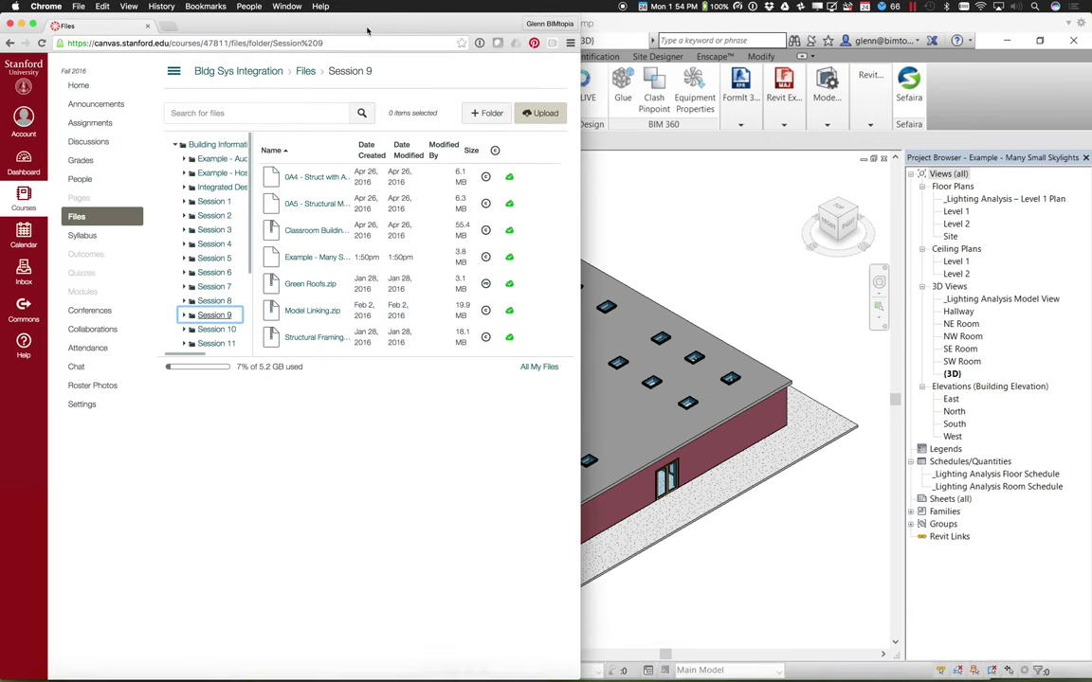
Search 'sefaira revit download' and open the Plugin Installation page at its Revit download section
left_click(168, 28)
type("sefaira revit")
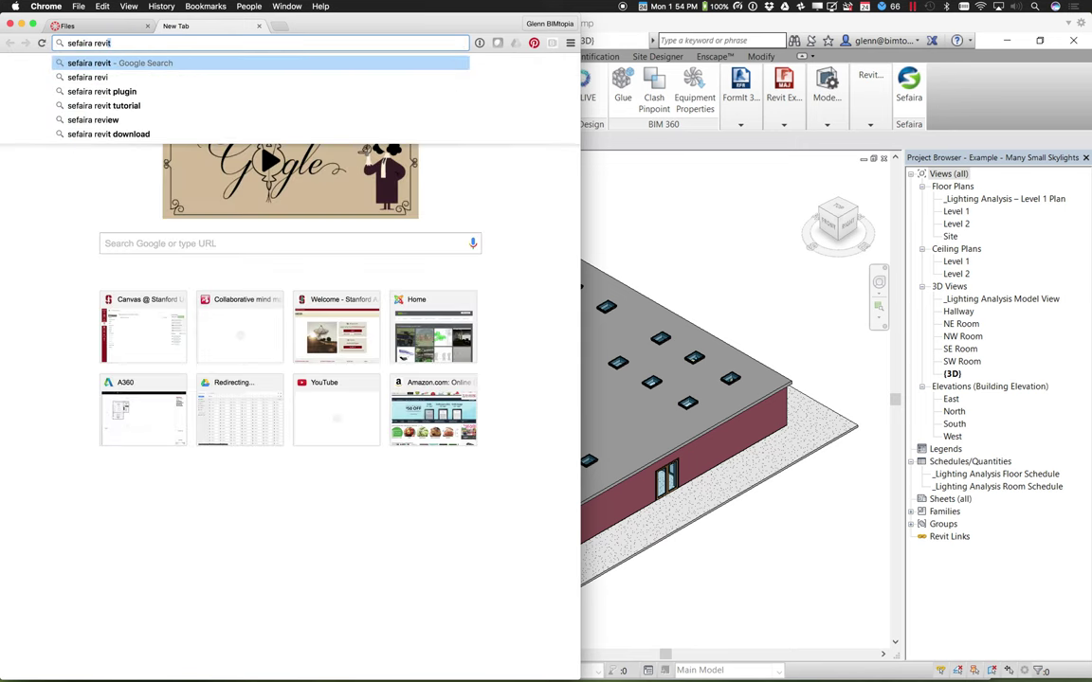
type(" download")
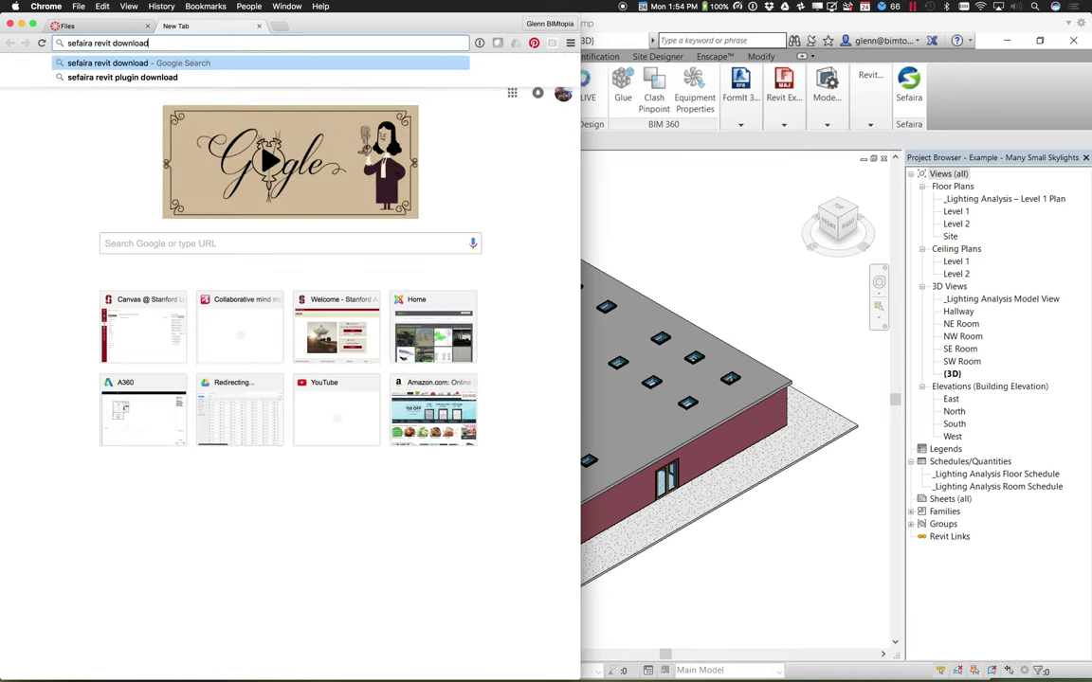
key("Return")
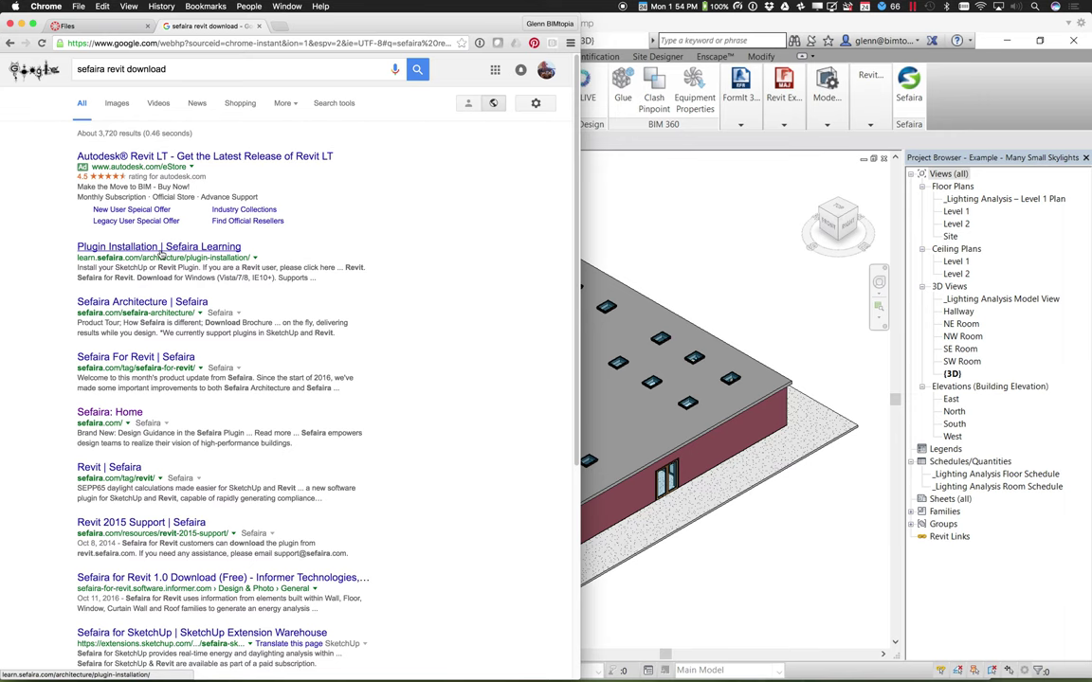
left_click(162, 250)
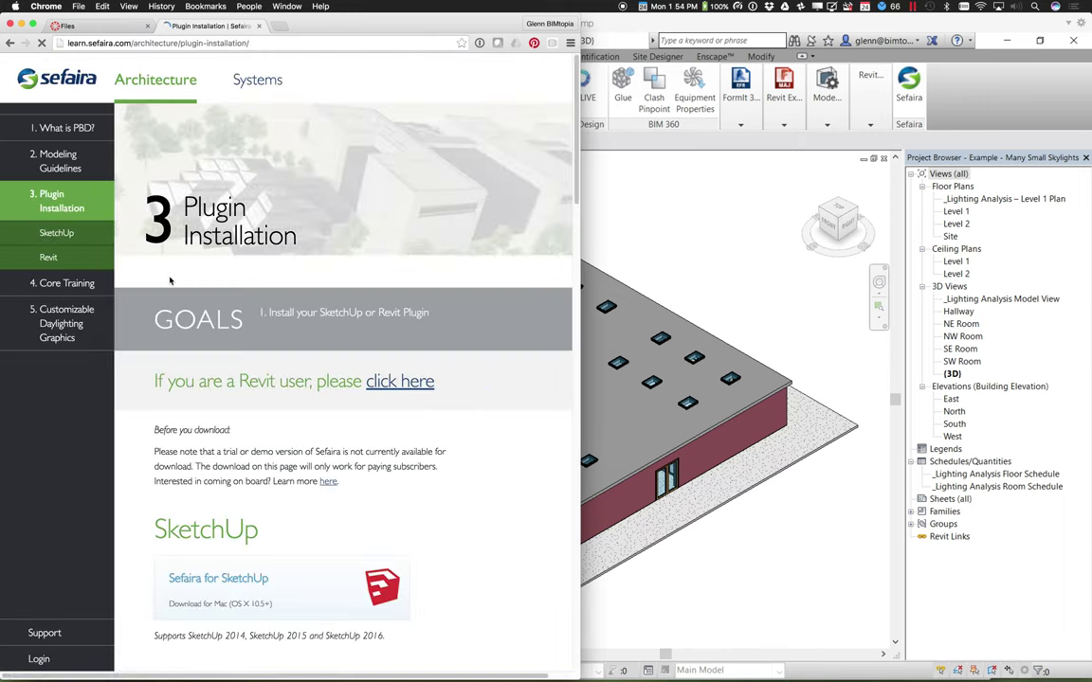
left_click(411, 383)
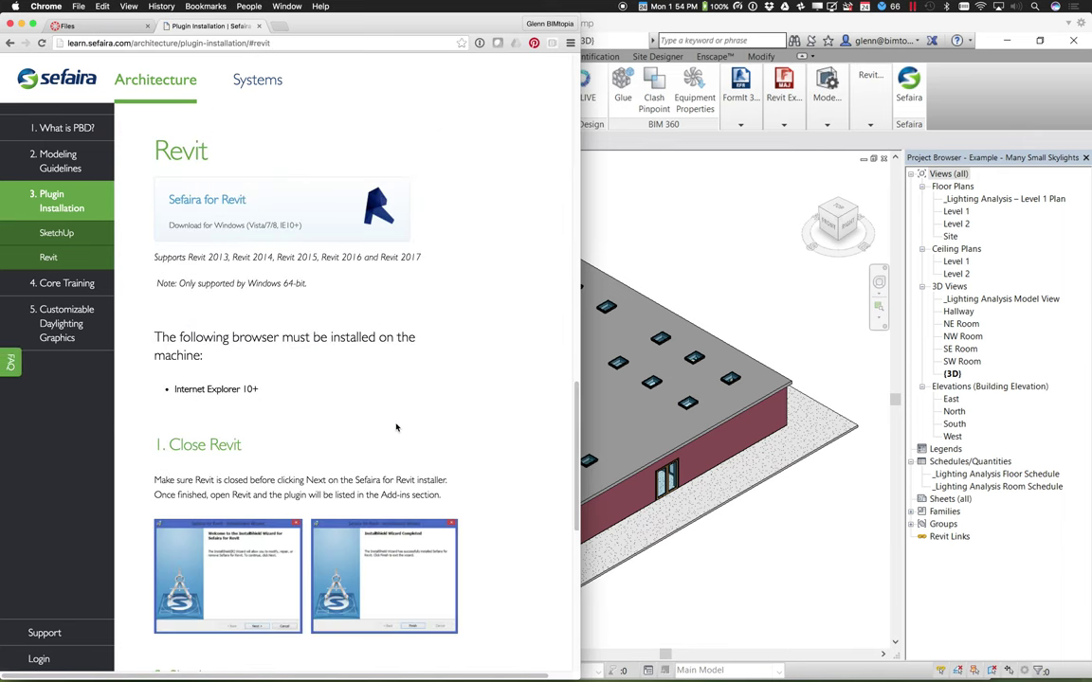
scroll(396, 428, "down", 1)
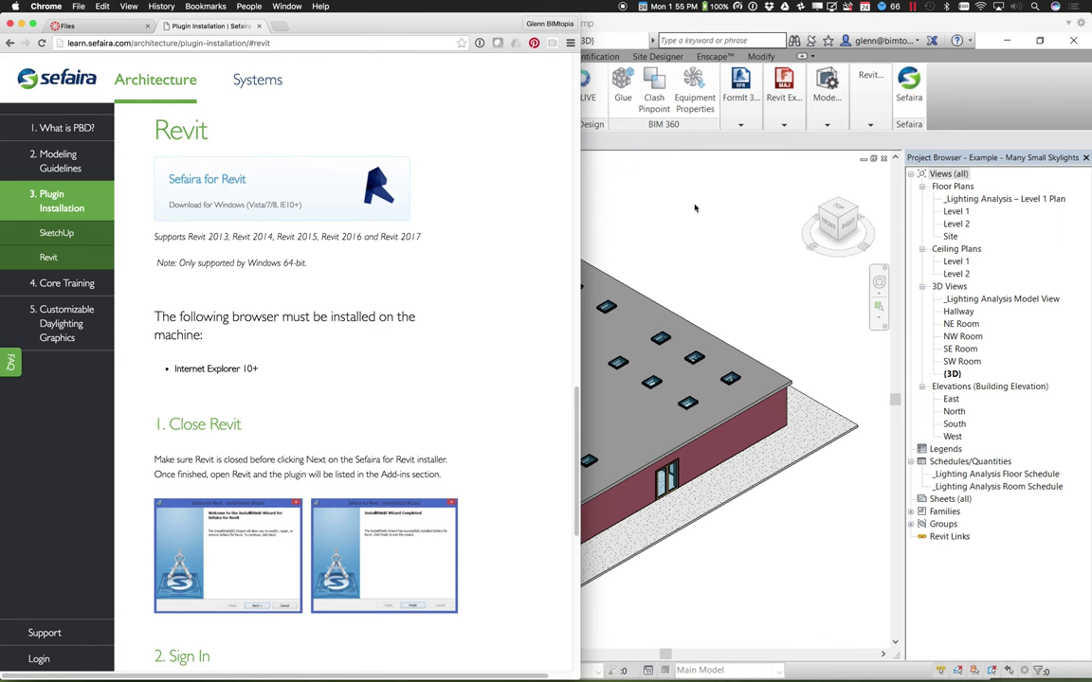
left_click(627, 188)
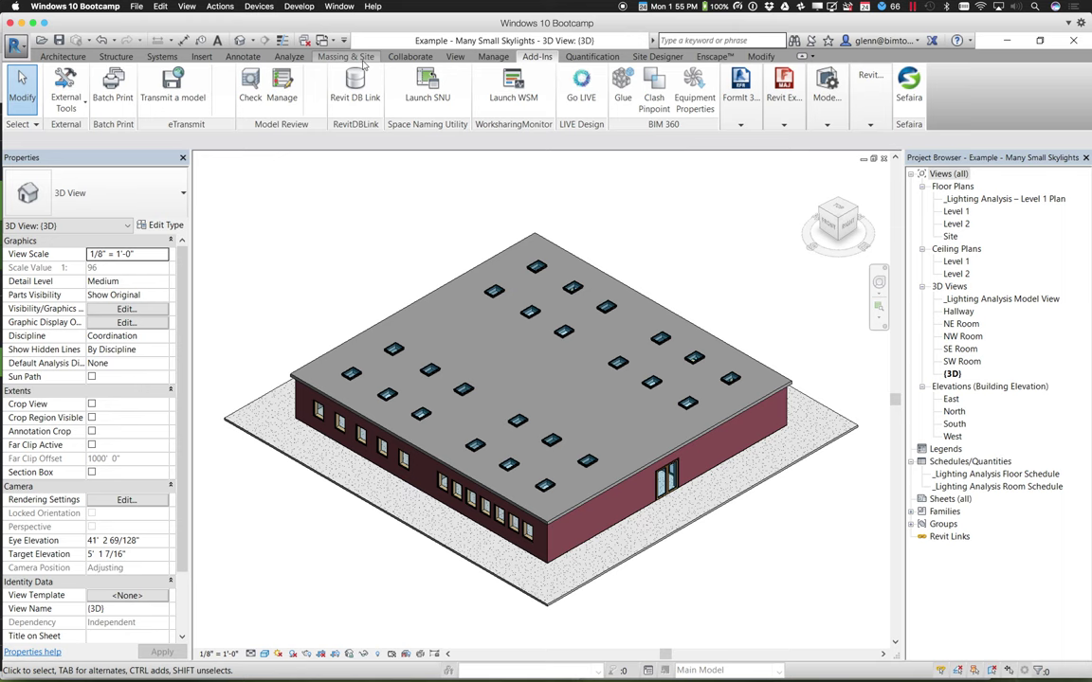
left_click(494, 57)
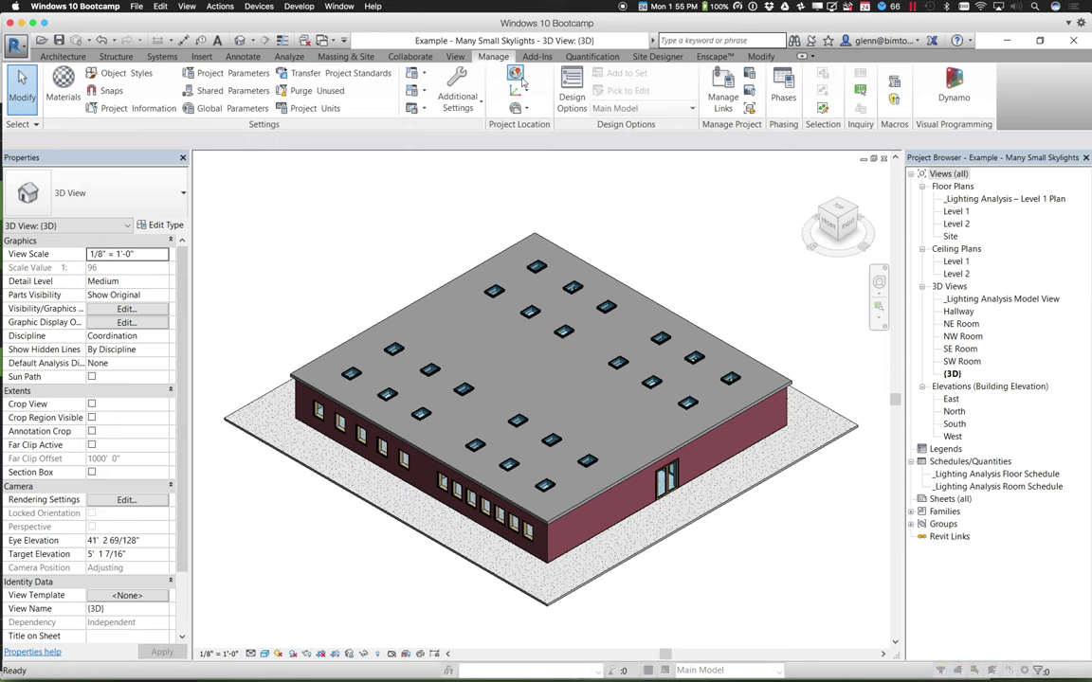
left_click(521, 83)
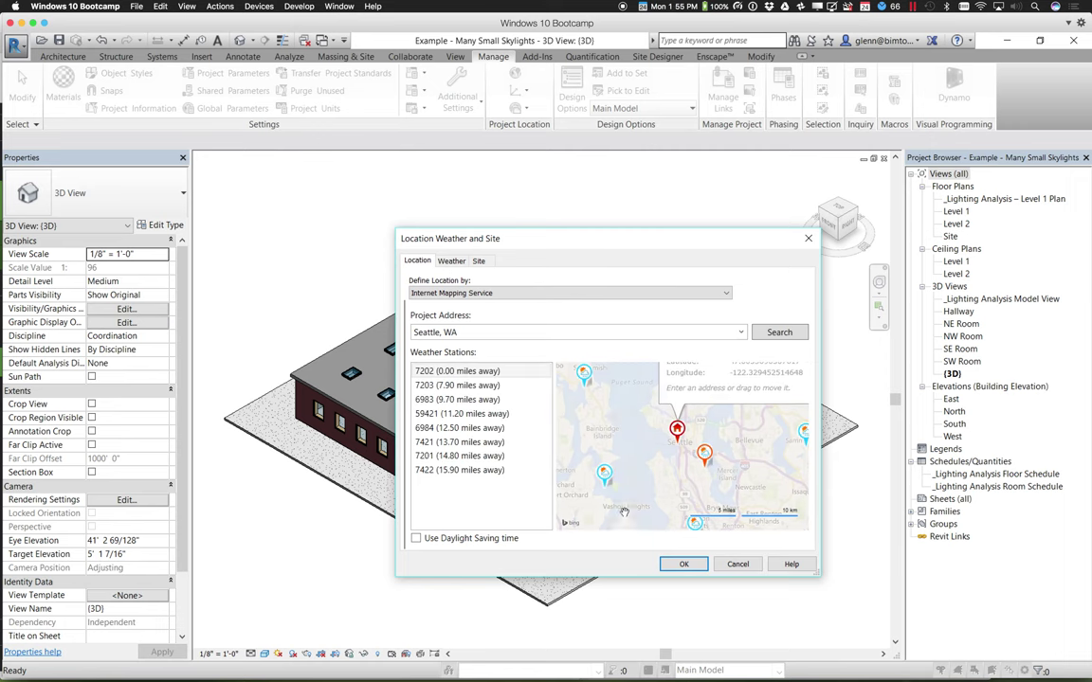
left_click(731, 567)
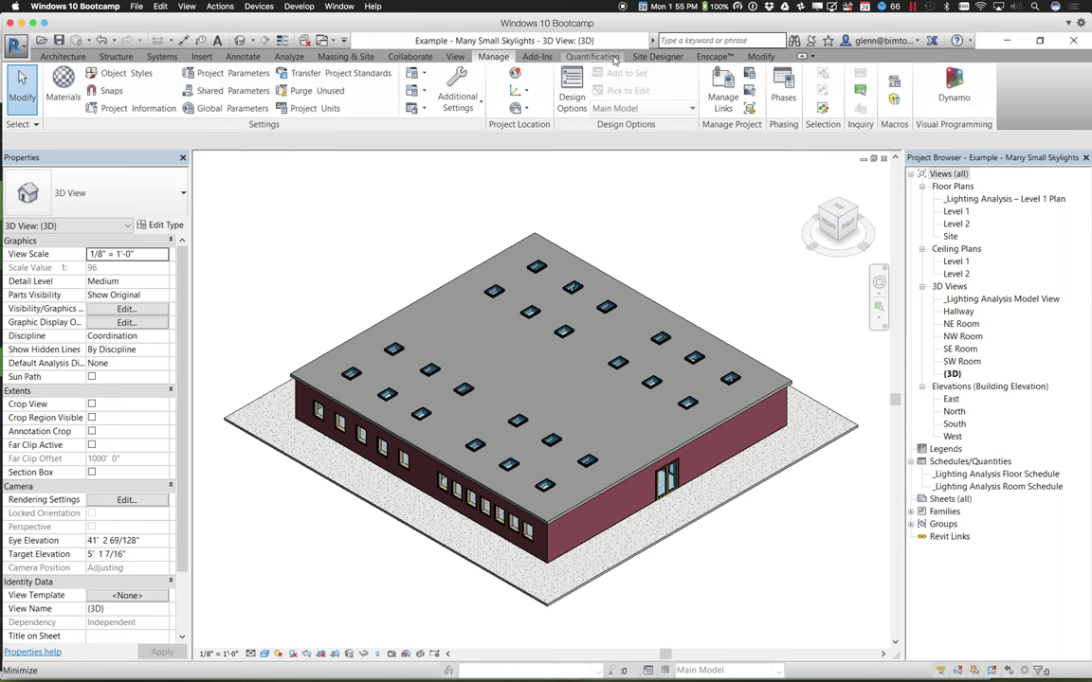
left_click(536, 56)
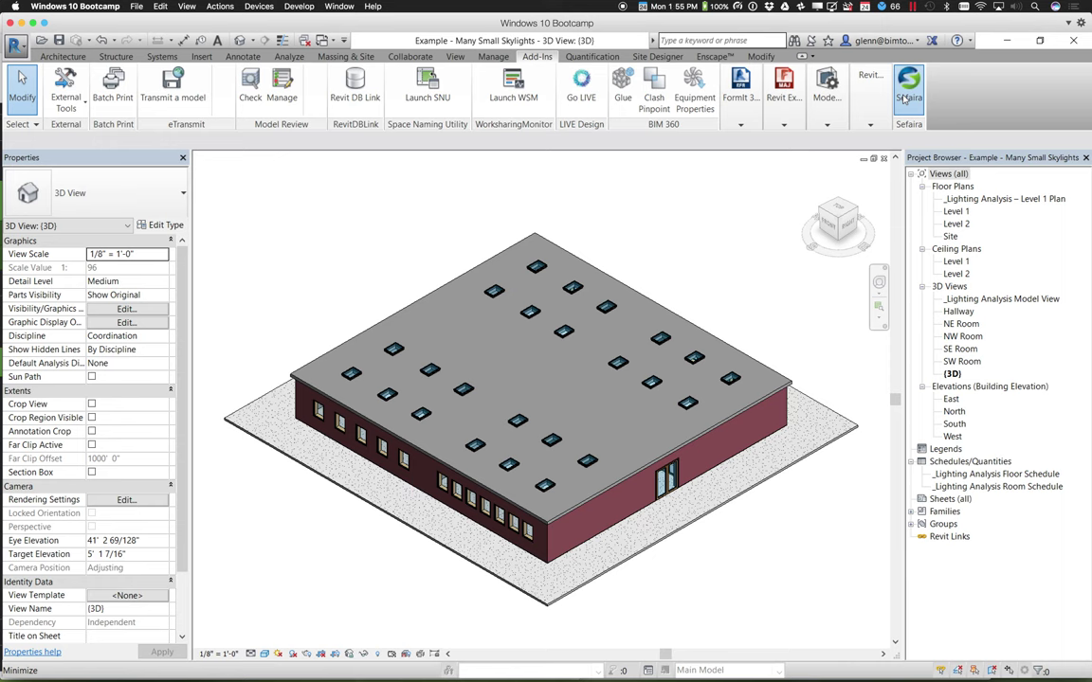
Launch Sefaira, dismiss its analysed-elements notice, and move the sign-in window to the upper left
left_click(905, 99)
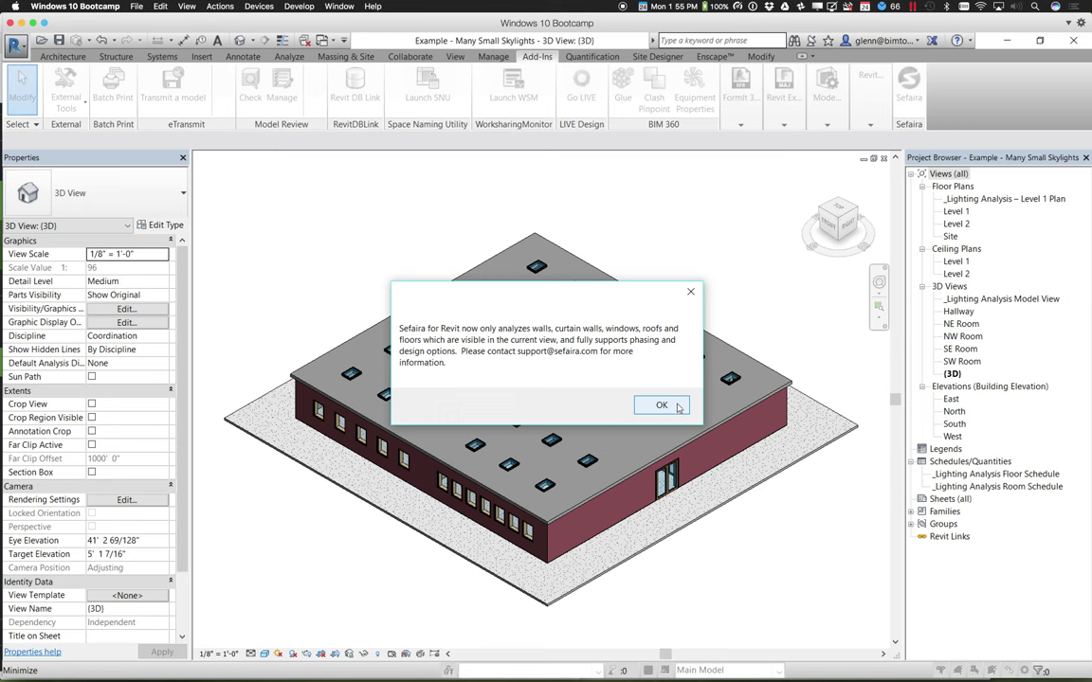
left_click(678, 407)
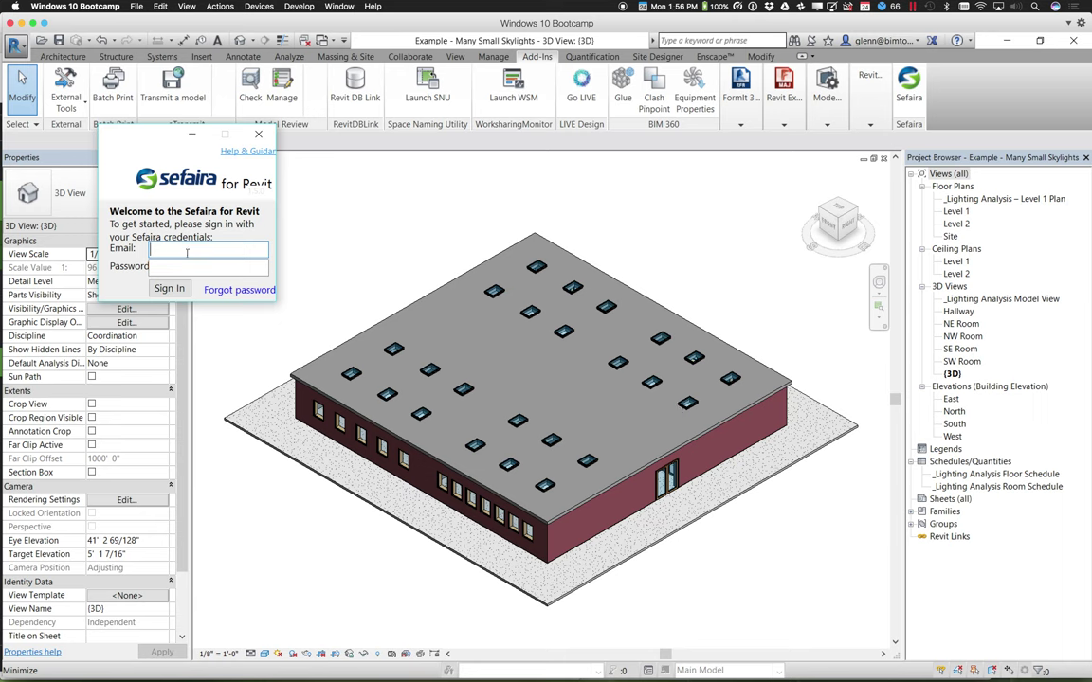
left_click_drag(133, 131, 69, 122)
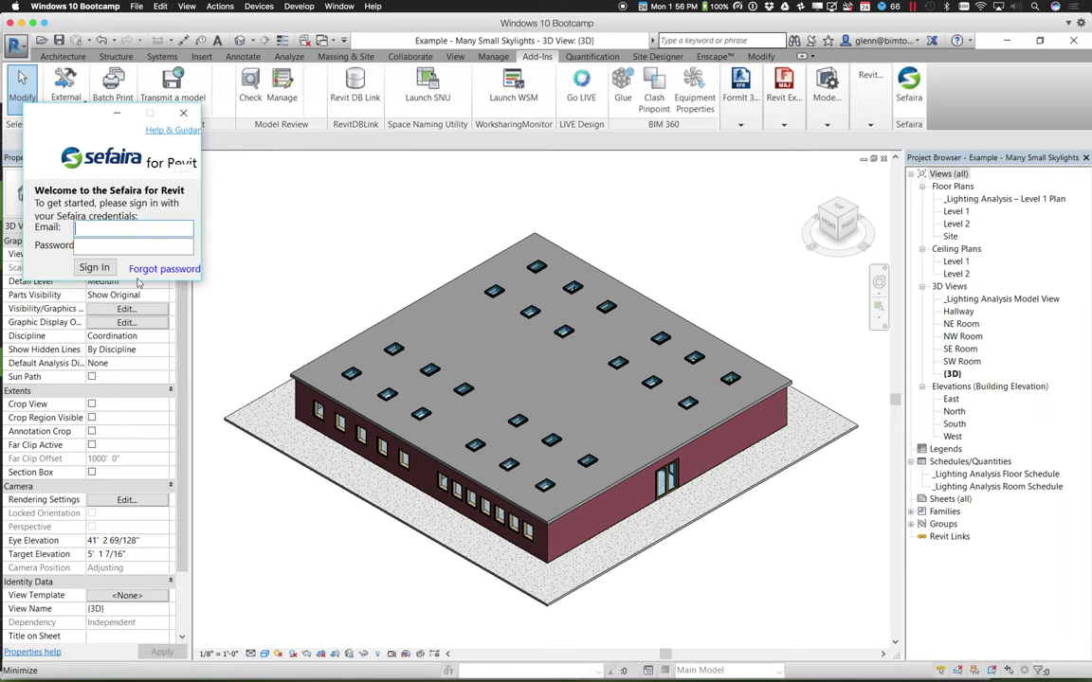
Sign in with the account e-mail and password, then dismiss the invalid-login message
left_click(103, 226)
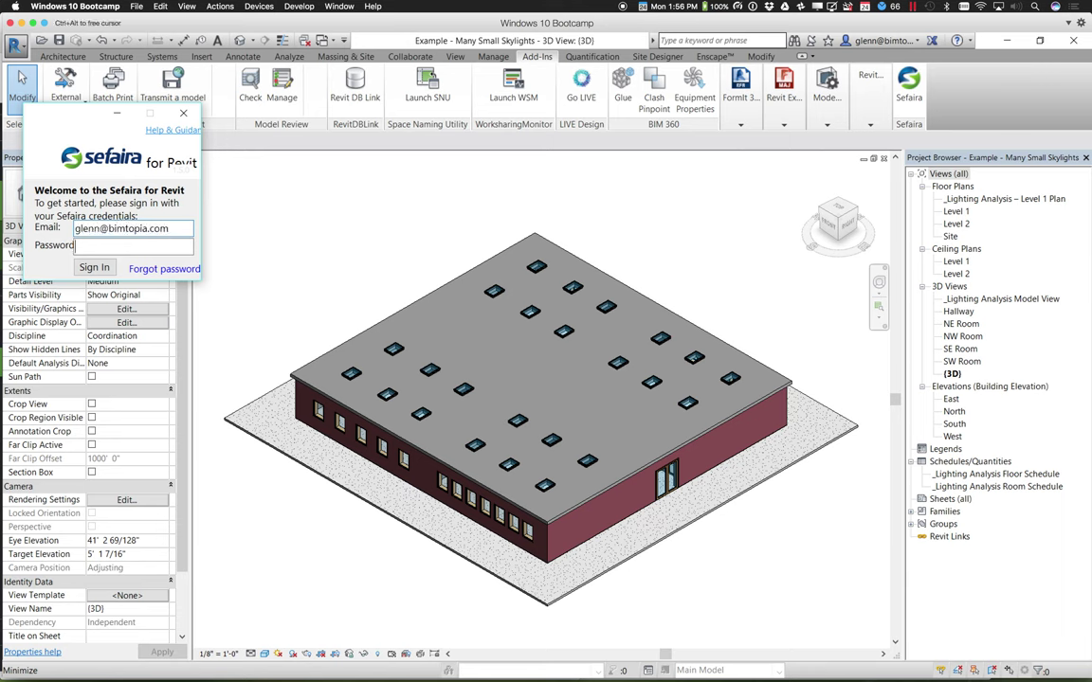
key("Tab")
type("***********")
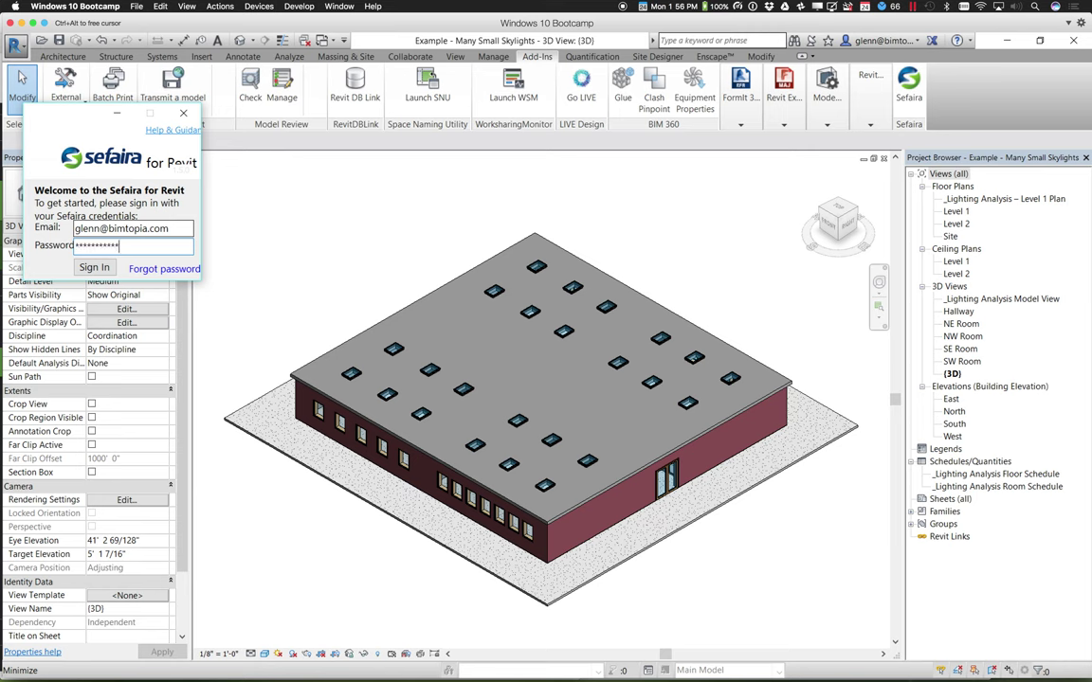
left_click(95, 268)
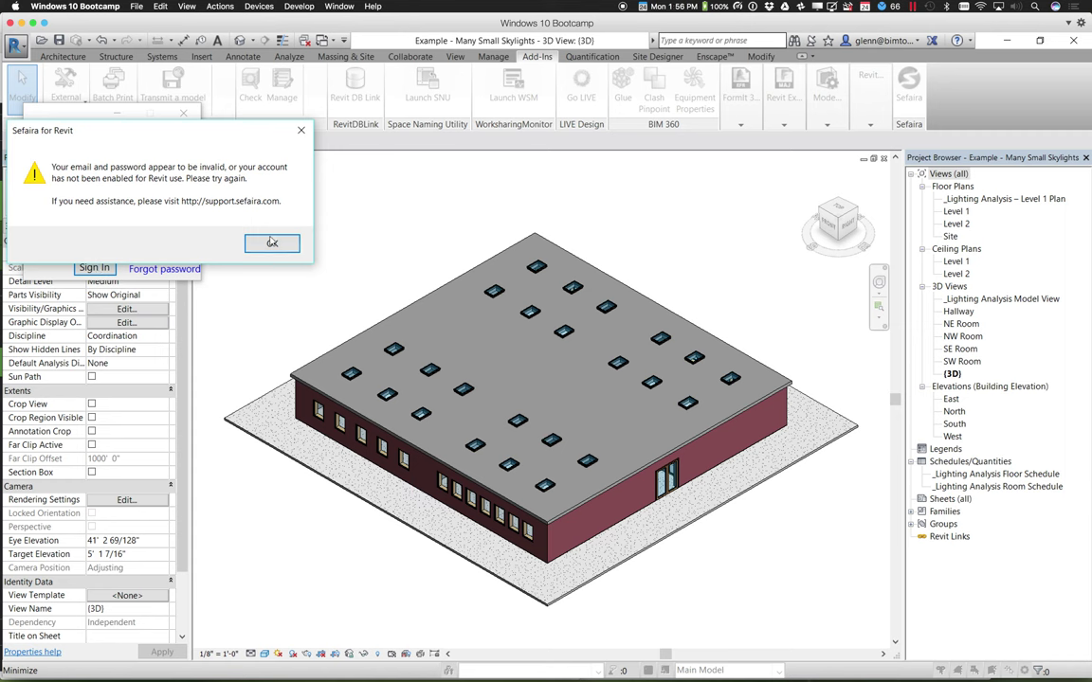
left_click(271, 244)
Replace the Email field's contents with the corrected account e-mail address
triple_click(188, 228)
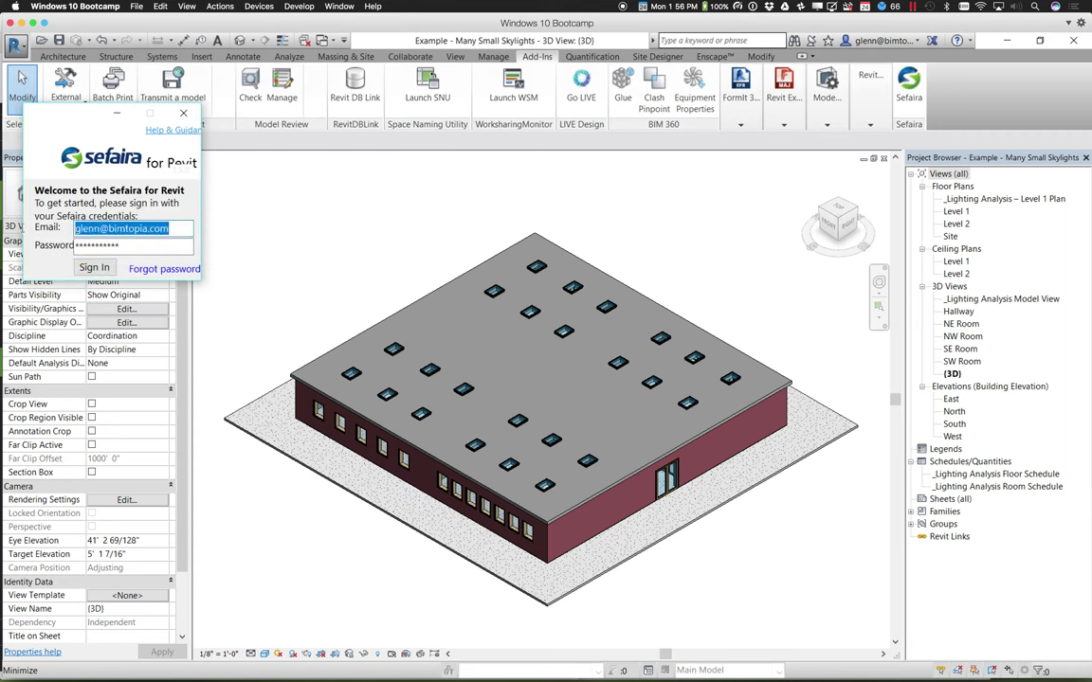
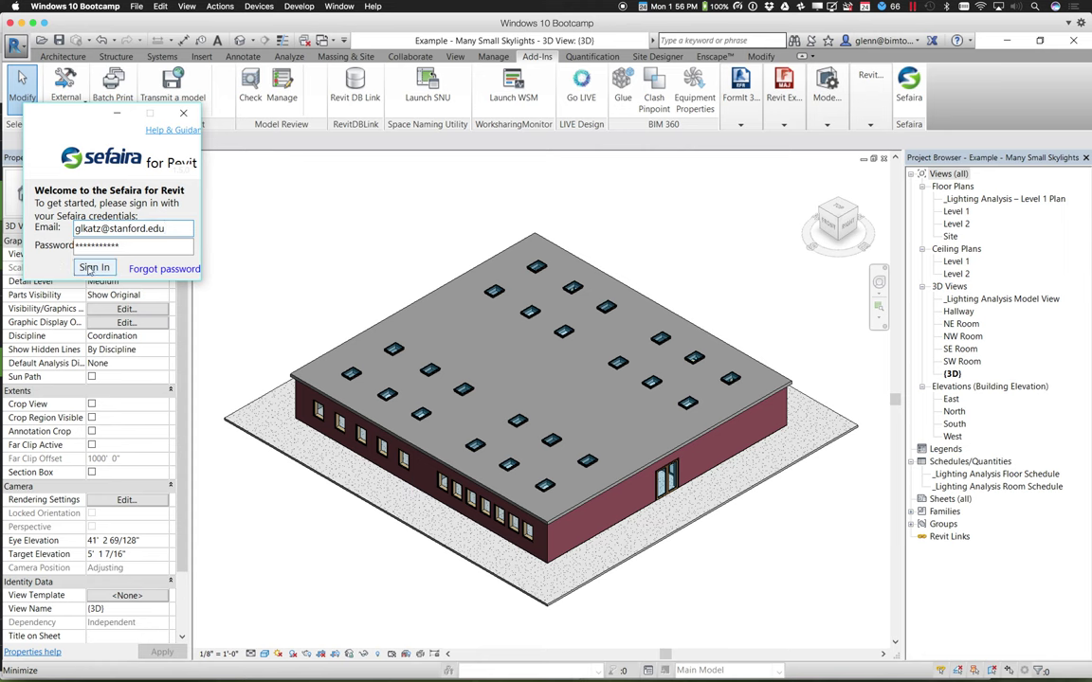
Submit the Sefaira sign-in with the corrected e-mail to reach the step panel
left_click(93, 268)
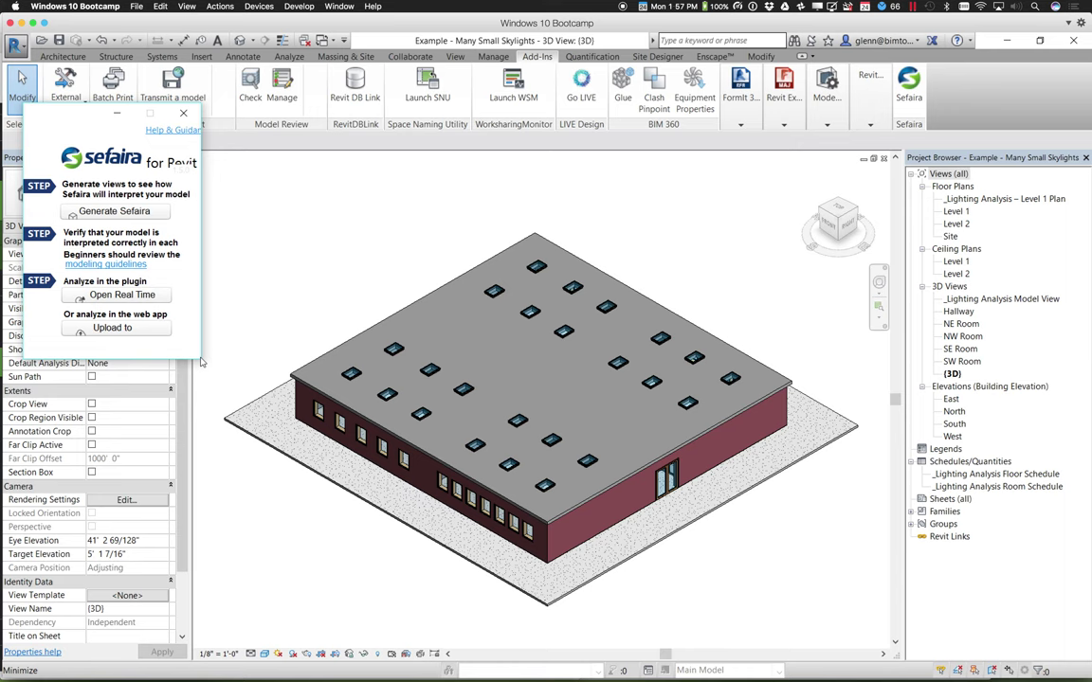
Generate the Sefaira analysis views and dismiss the model checklist afterwards
left_click(135, 214)
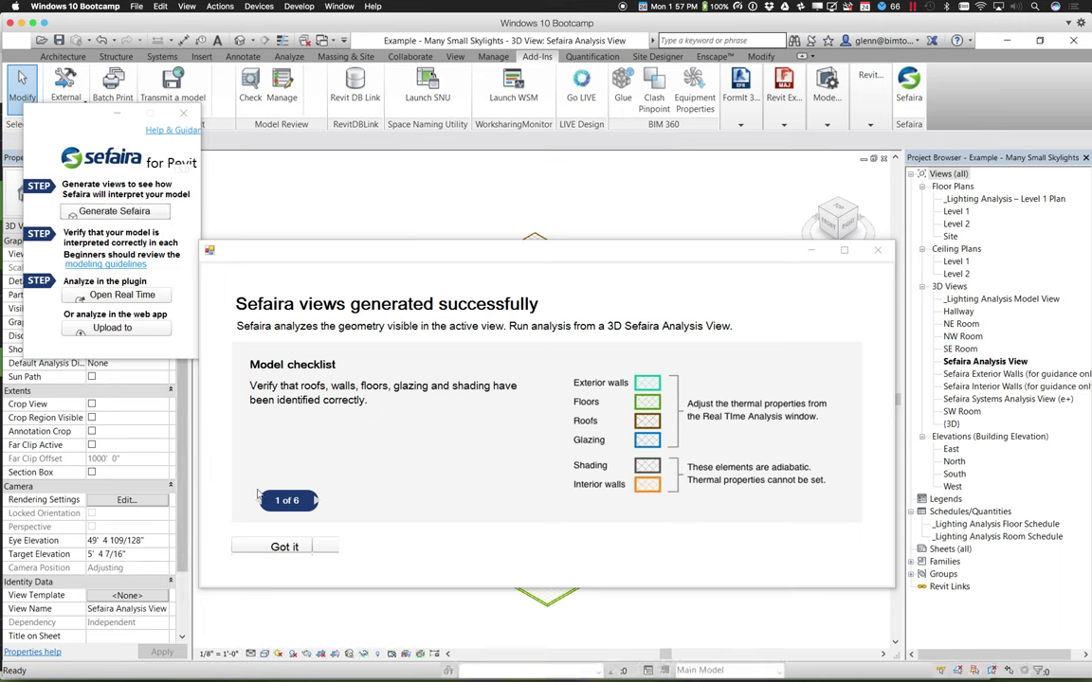
left_click(287, 550)
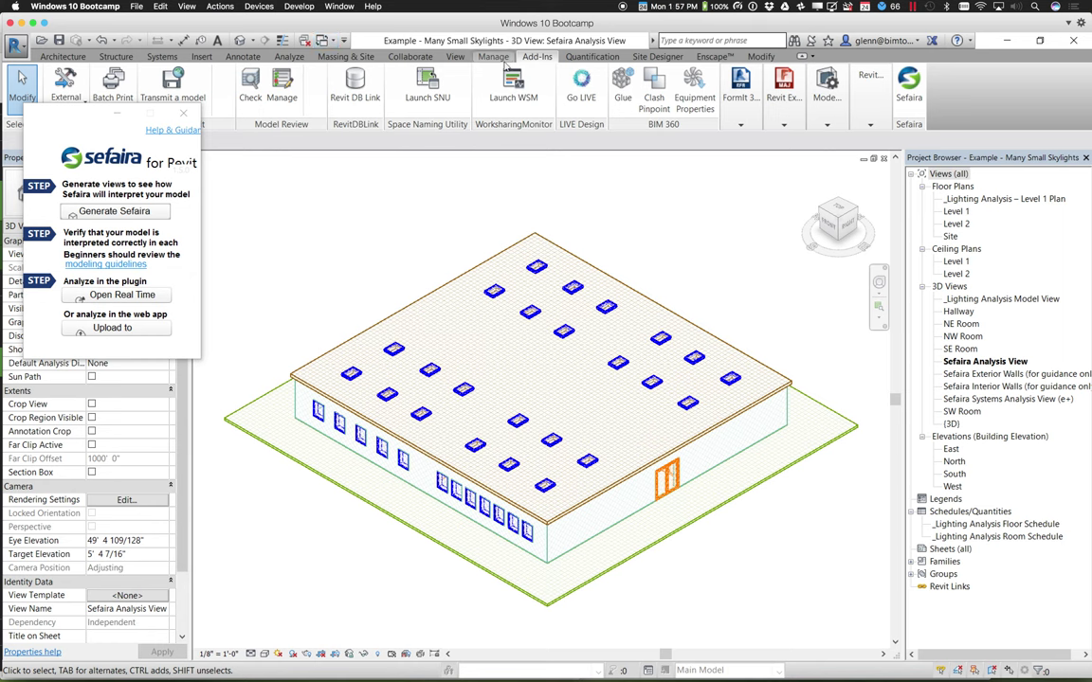
Open Sefaira's Real Time Analysis from the Analyze ribbon
left_click(284, 57)
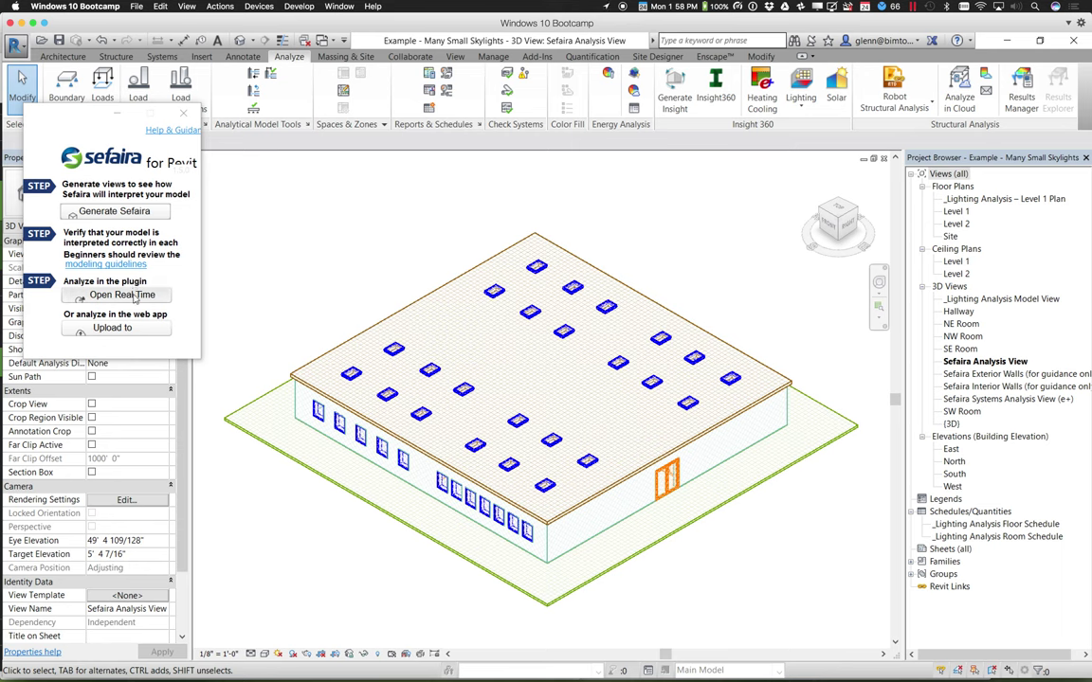
left_click(135, 297)
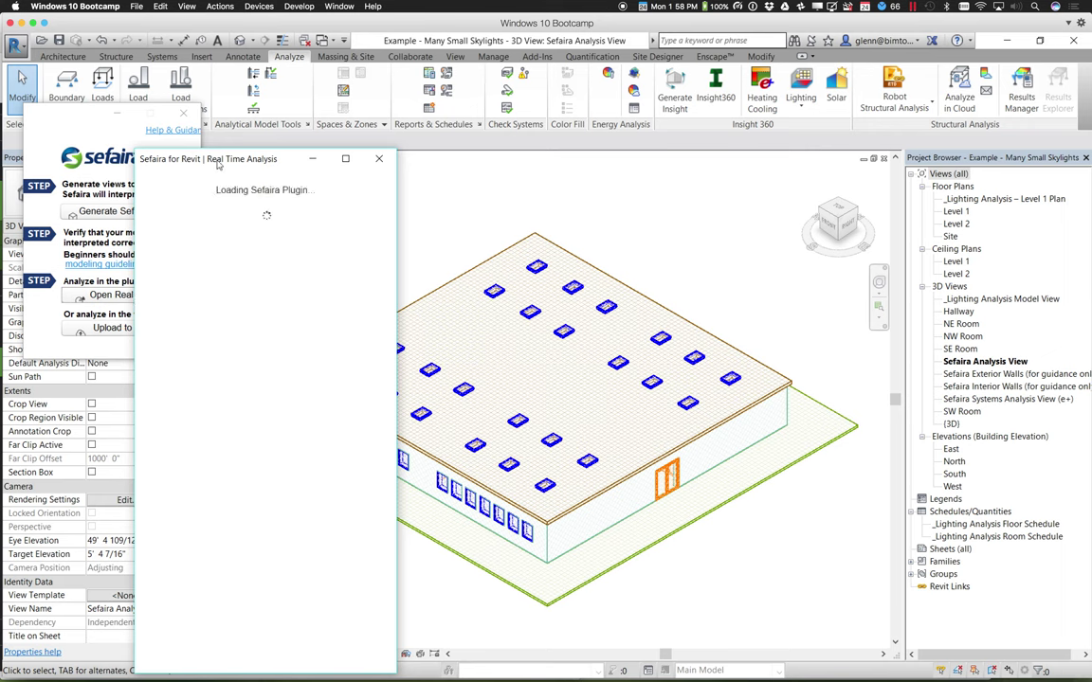
Move the Real Time Analysis window to the top-left and show its Gains & Losses breakdown
left_click_drag(218, 165, 107, 108)
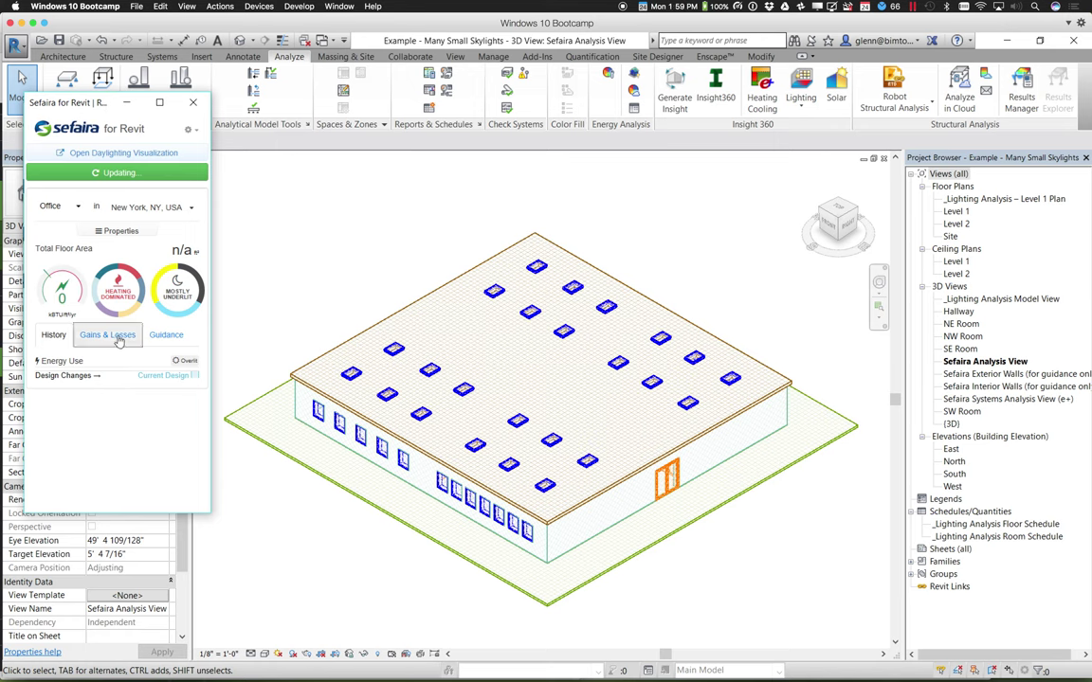
left_click(119, 339)
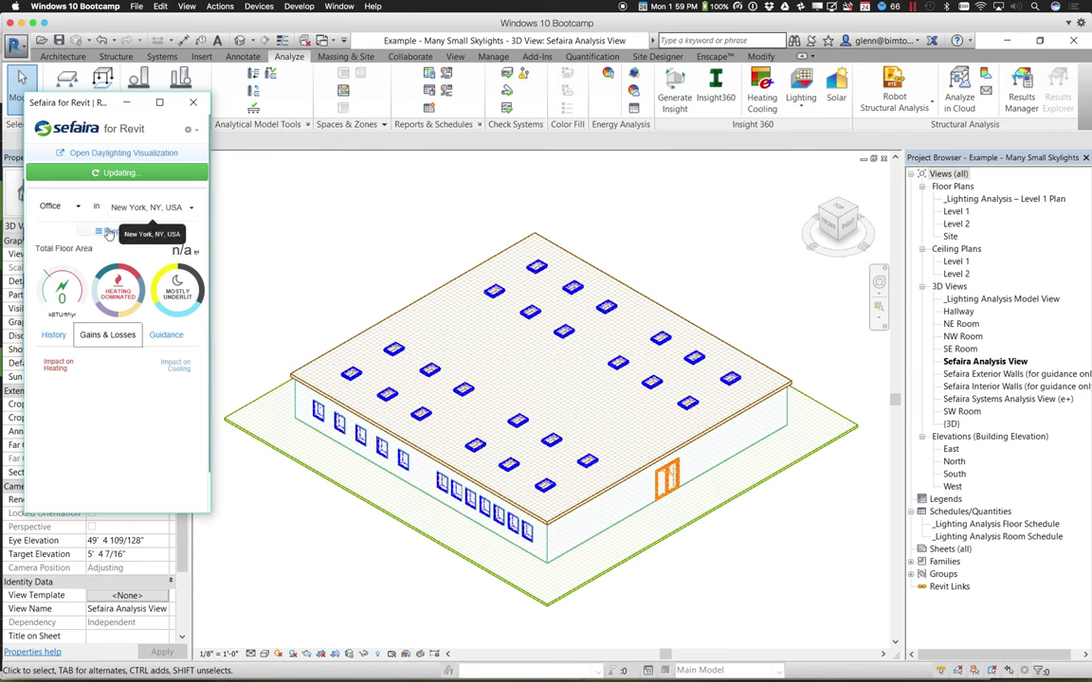
Refresh the analysis so results show 7,821 ft² and 26 kBTU/ft²/yr
left_click(104, 233)
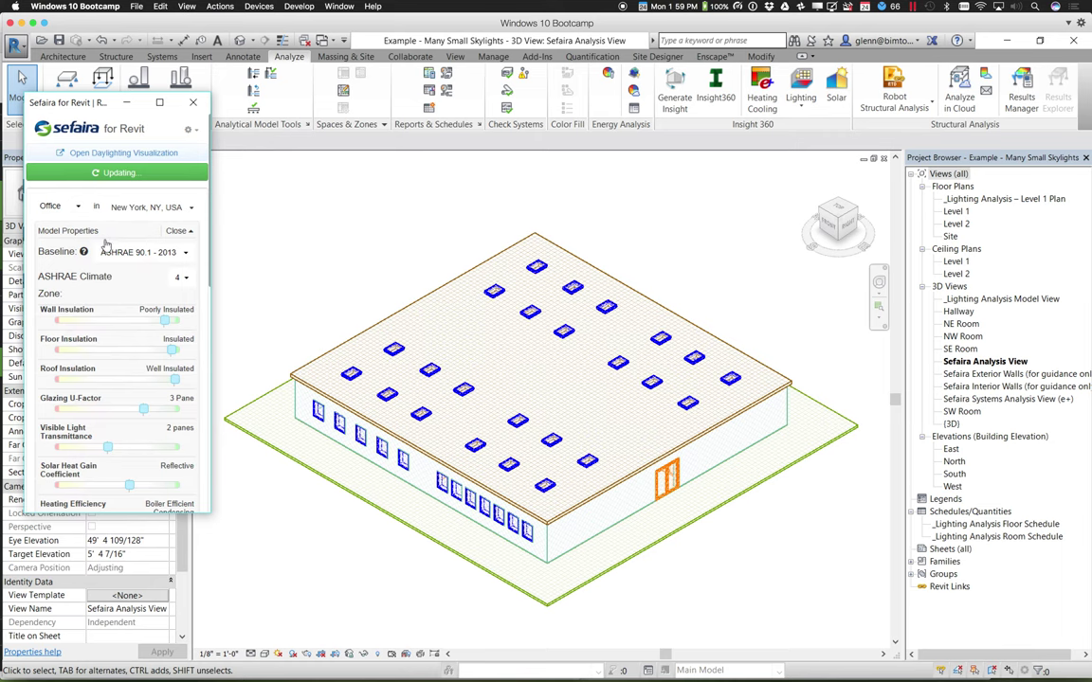
left_click(176, 231)
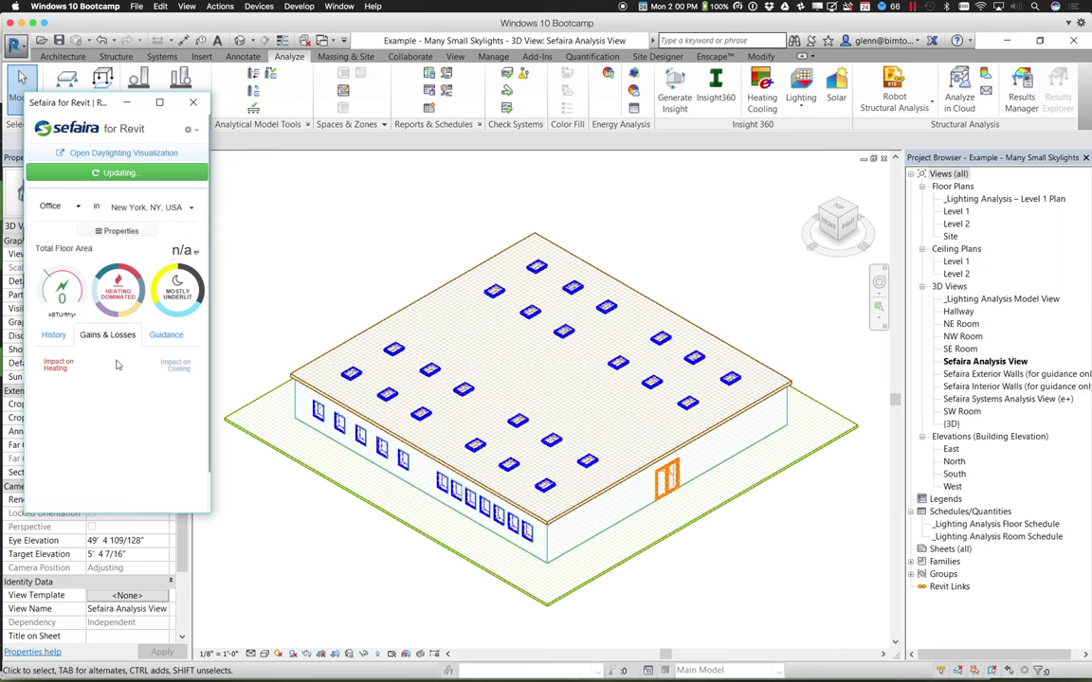
left_click(99, 174)
Enlarge the Sefaira panel until the whole gains-and-losses chart is visible
left_click_drag(210, 512, 297, 518)
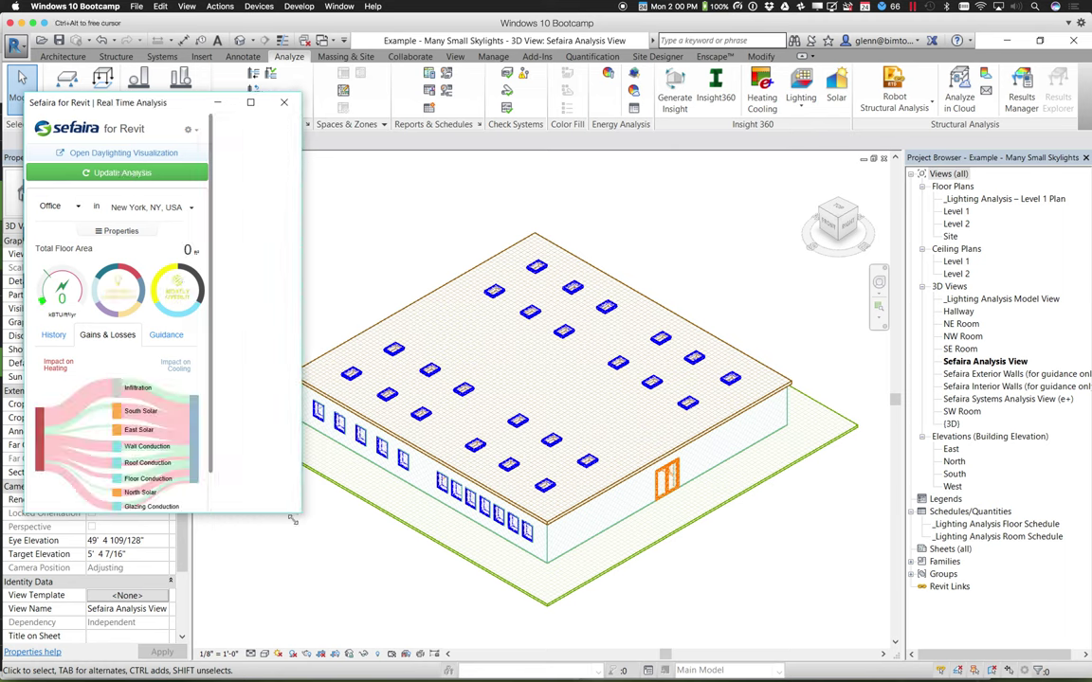
left_click_drag(287, 526, 292, 618)
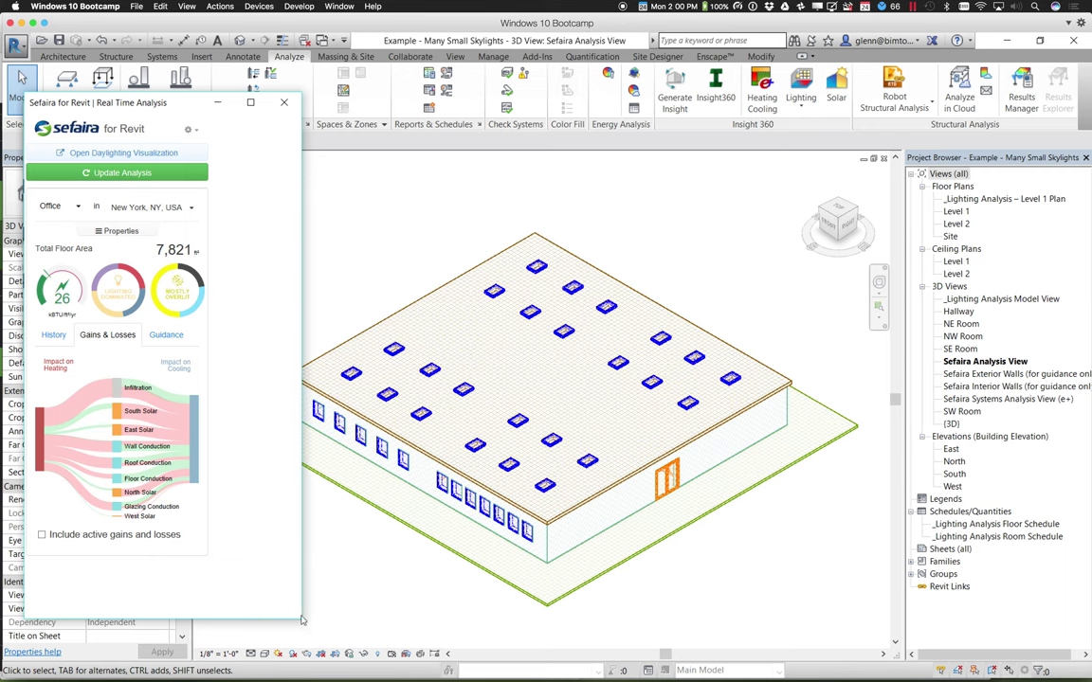
left_click_drag(301, 620, 389, 656)
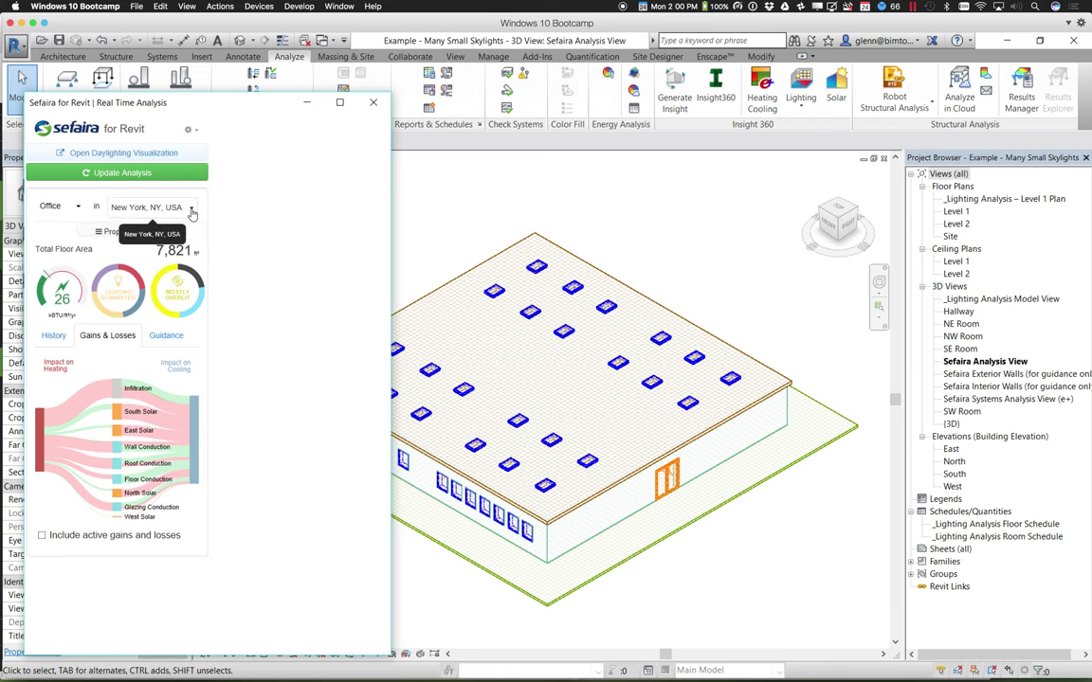
Show Infiltration details: 10 MMBTU/yr gains, 25 losses, Normal practice rate, leaving location unchanged
left_click(191, 210)
left_click(91, 249)
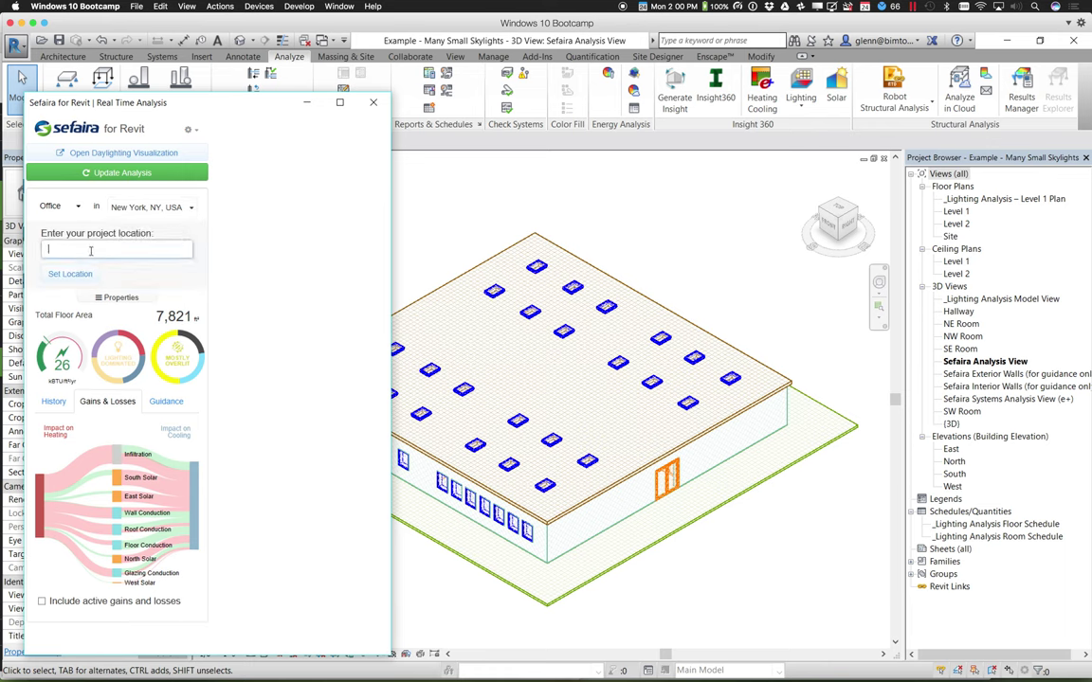
left_click(248, 321)
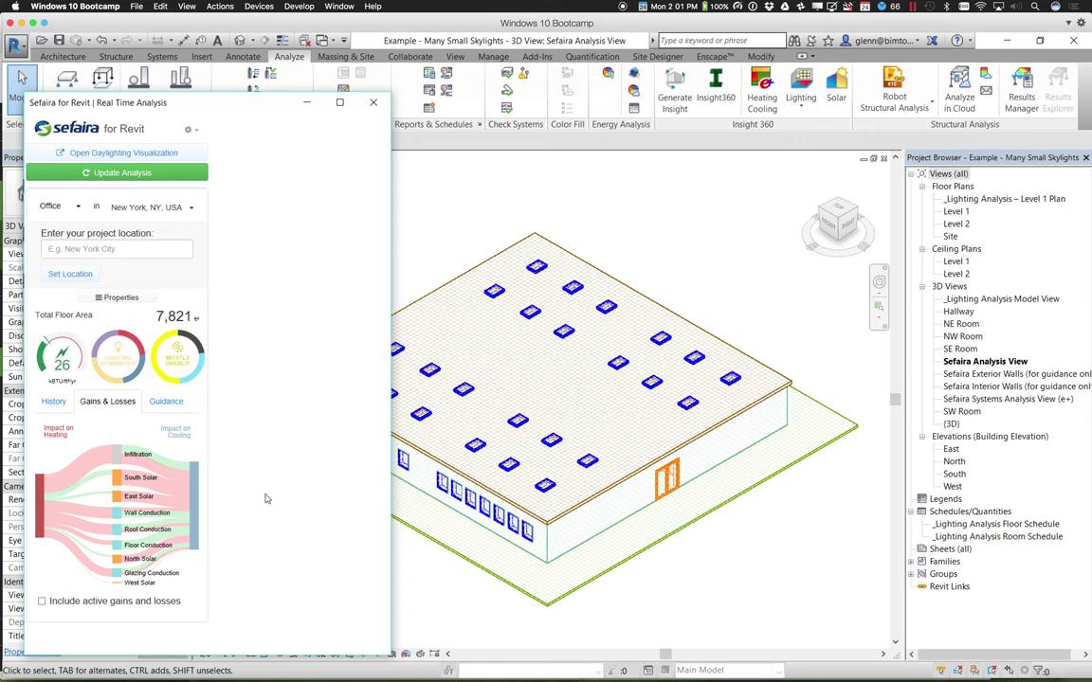
mouse_move(149, 462)
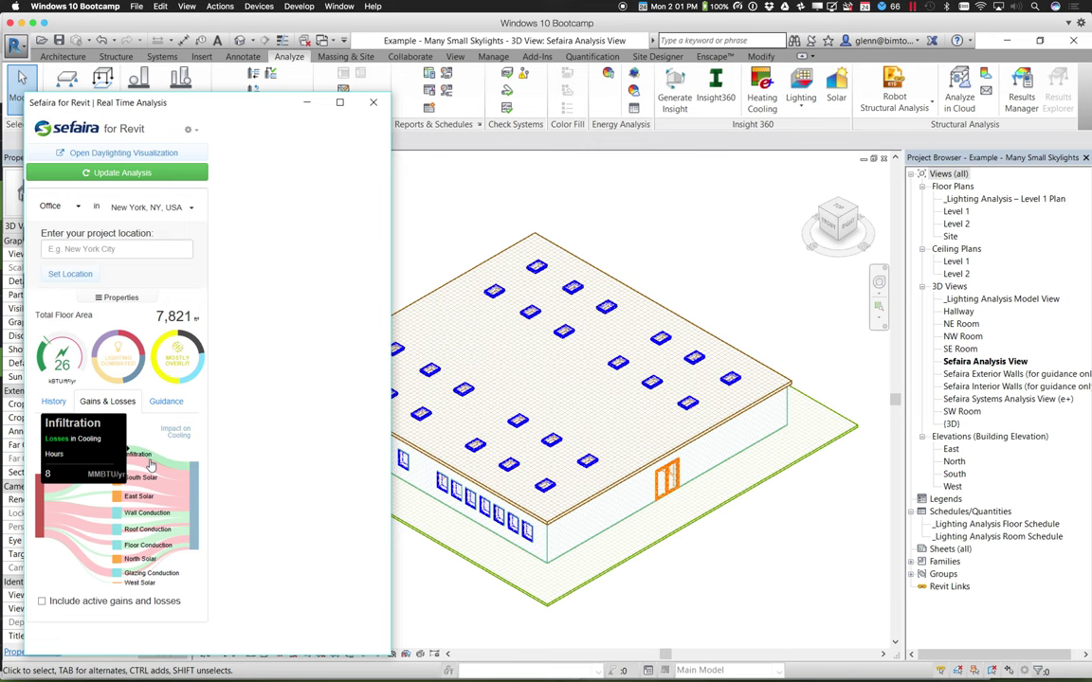
left_click(150, 464)
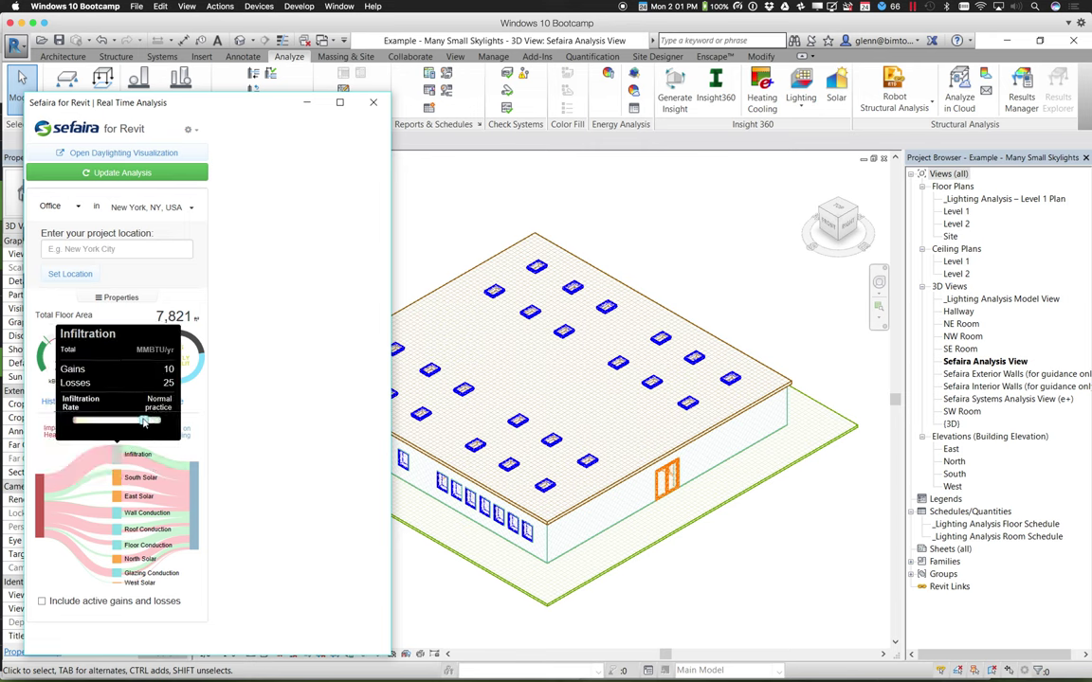
Slide the Infiltration Rate tighter, lowering energy use from 26 to 25 kBTU/ft²/yr
mouse_move(144, 423)
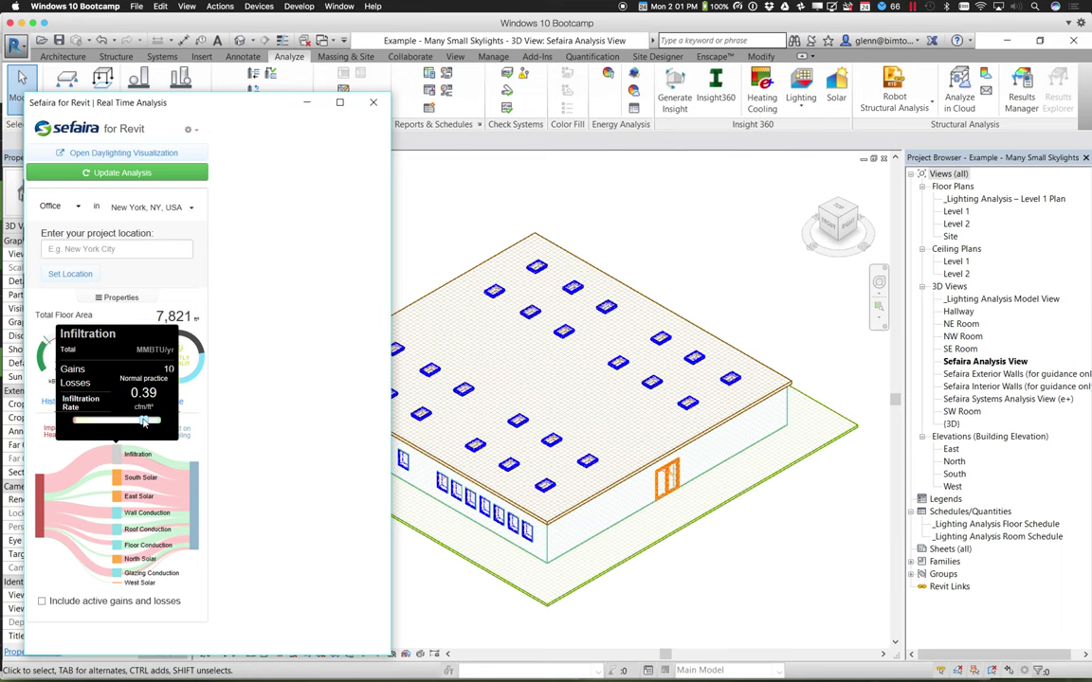
left_click_drag(144, 423, 152, 428)
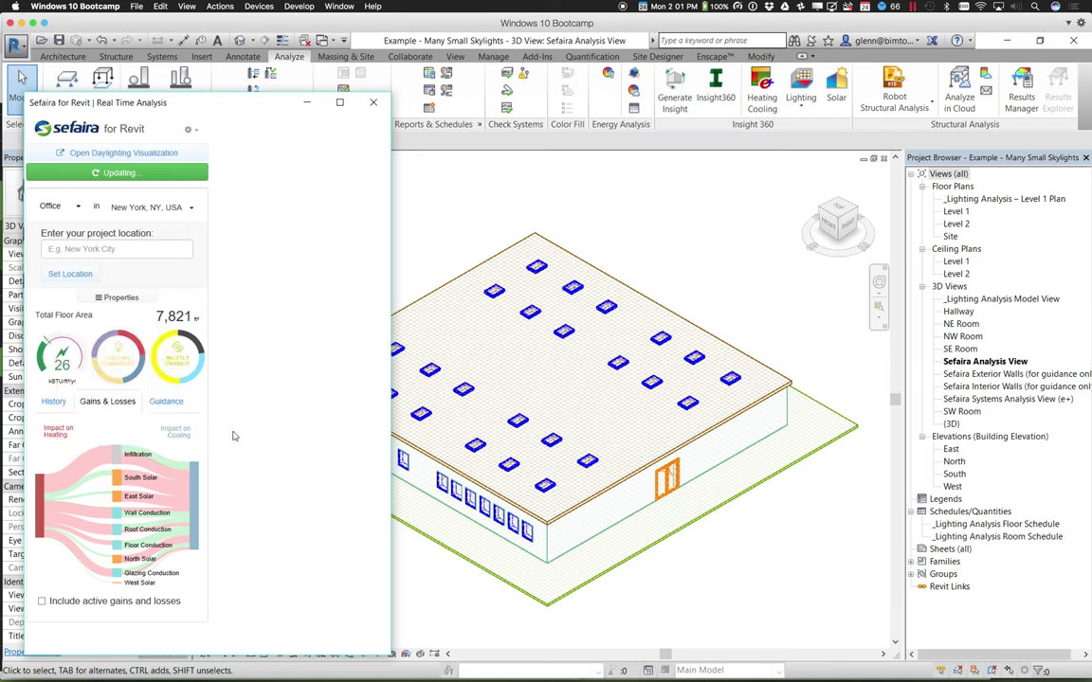
left_click(152, 458)
left_click_drag(152, 420, 143, 421)
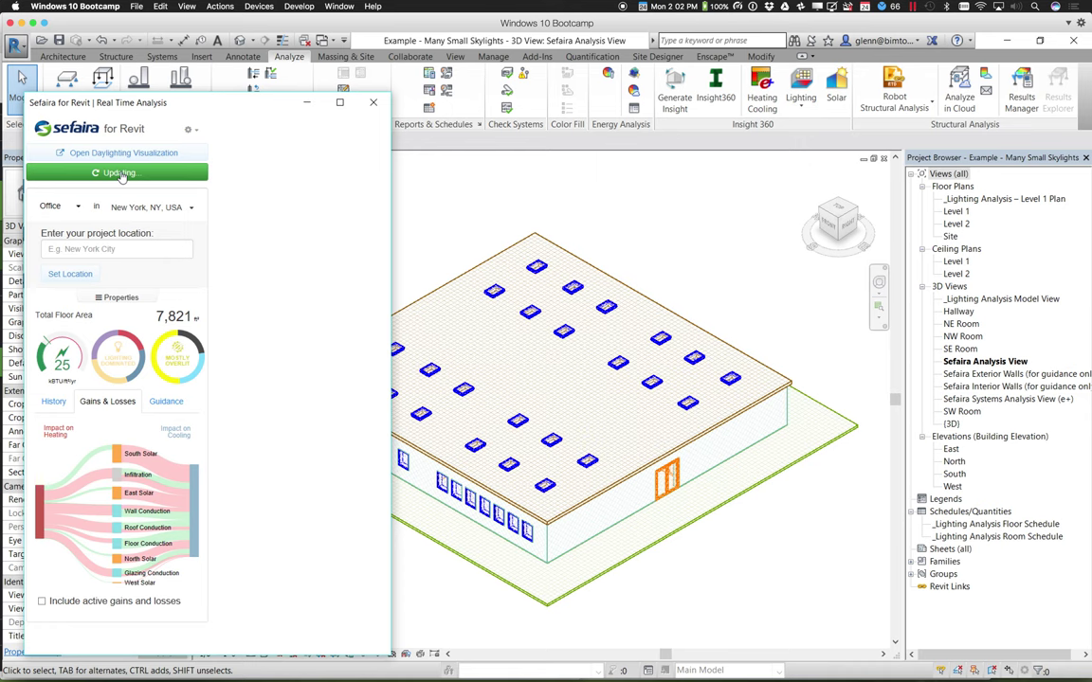
Lower South Solar's solar heat gain coefficient to 0.38, dropping the energy use intensity to 24
left_click(142, 457)
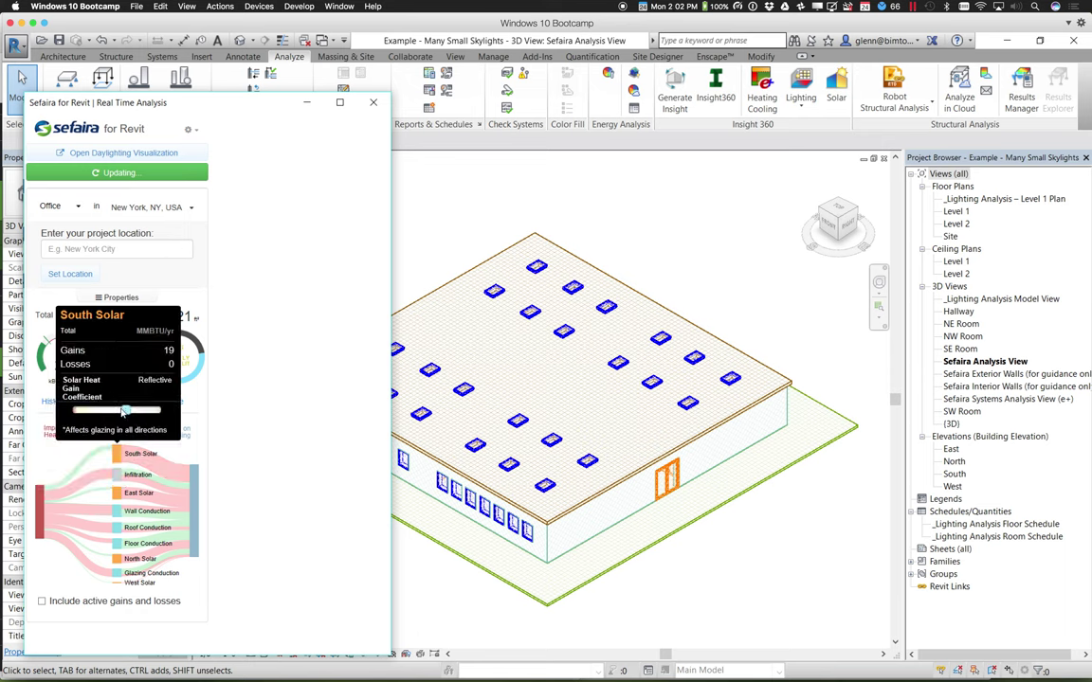
left_click_drag(125, 409, 137, 413)
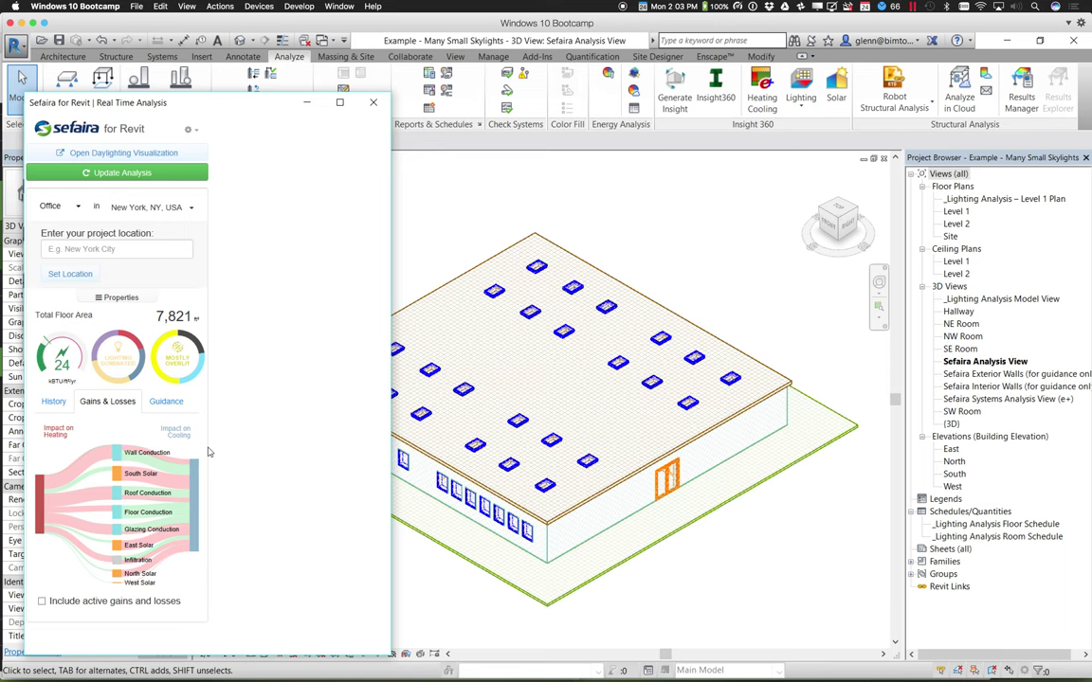
Raise Wall Insulation from 9.62 to 9.79 for an EUI of 23, then move the Sefaira panel top-left
left_click(157, 465)
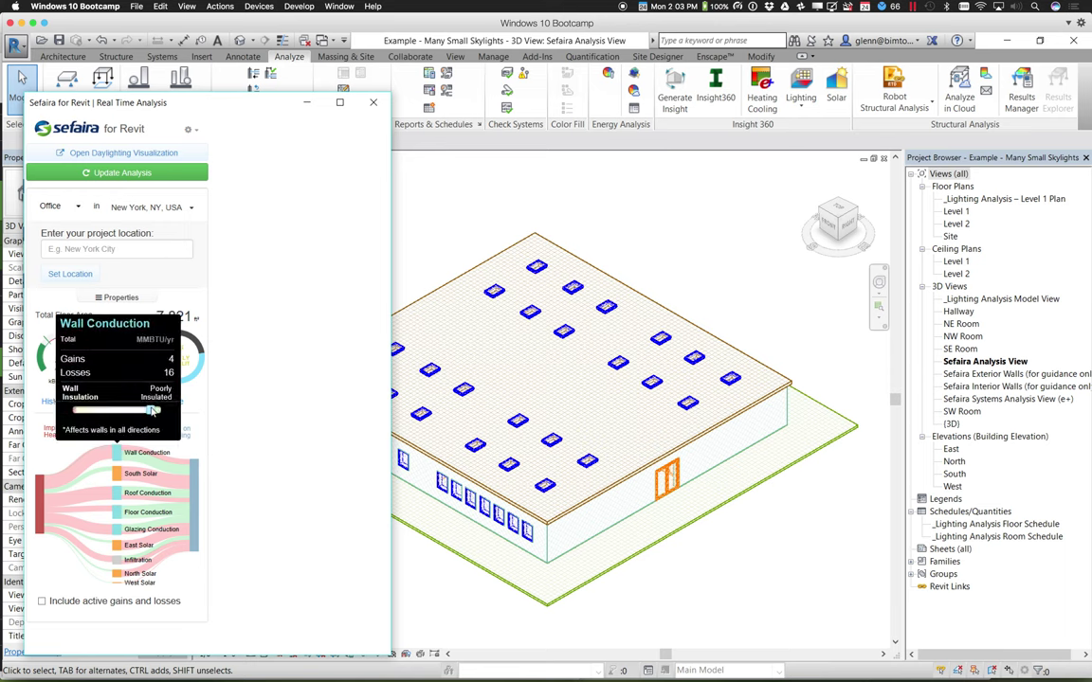
mouse_move(152, 410)
left_click_drag(152, 410, 159, 415)
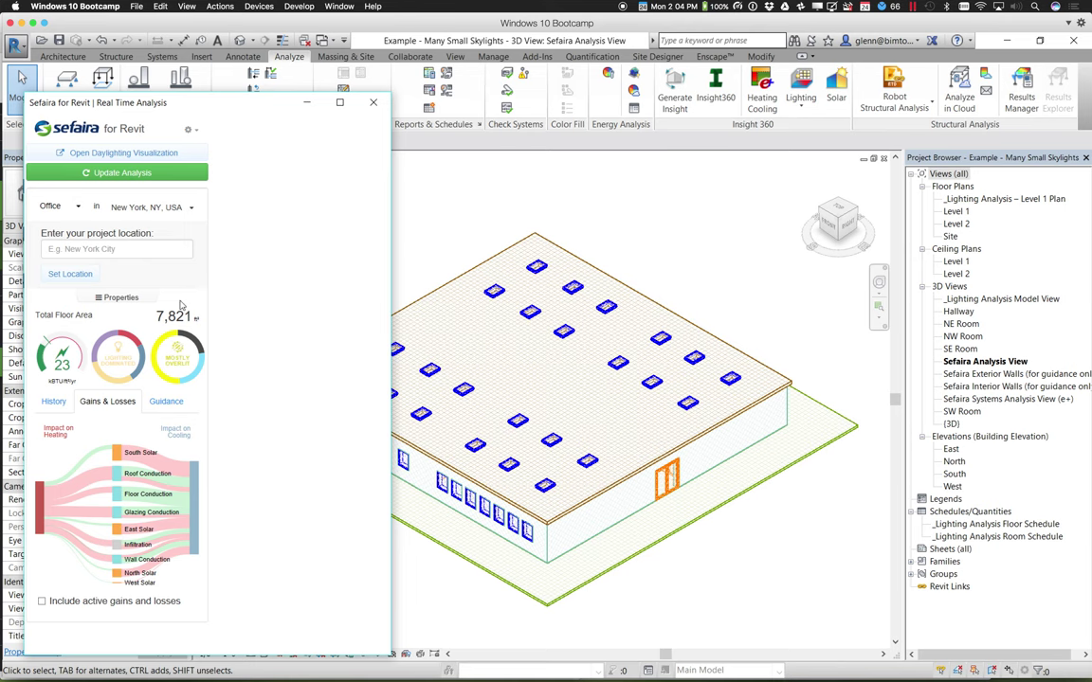
left_click_drag(170, 104, 138, 64)
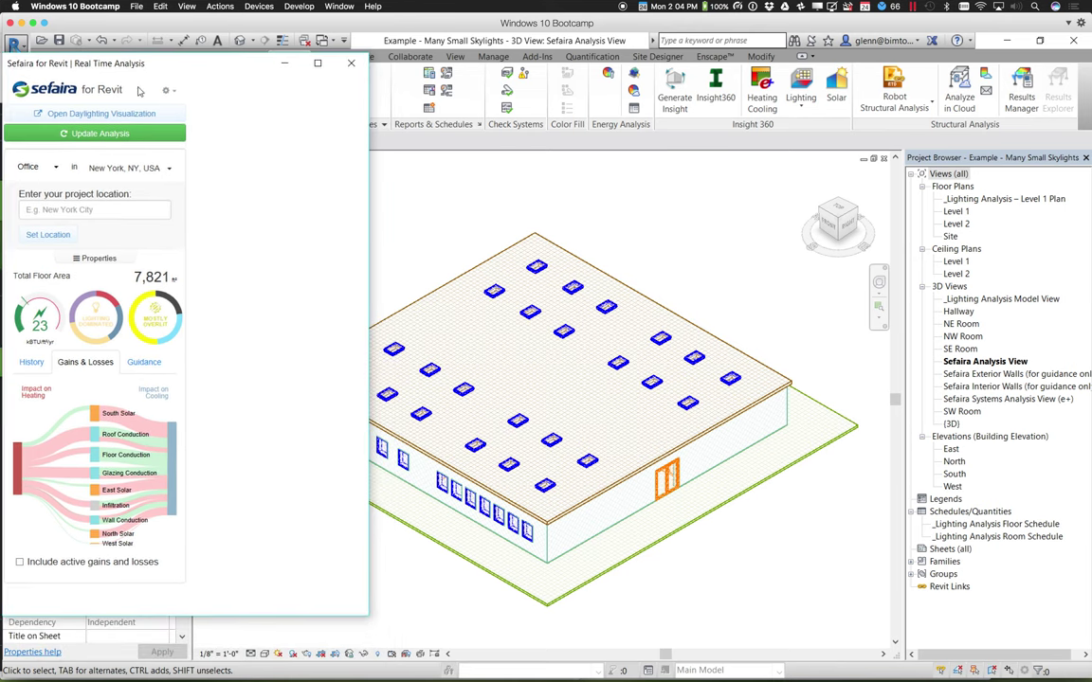
Open the Daylighting Visualization and enlarge its panel so the heat map is bigger
left_click(91, 113)
left_click(86, 114)
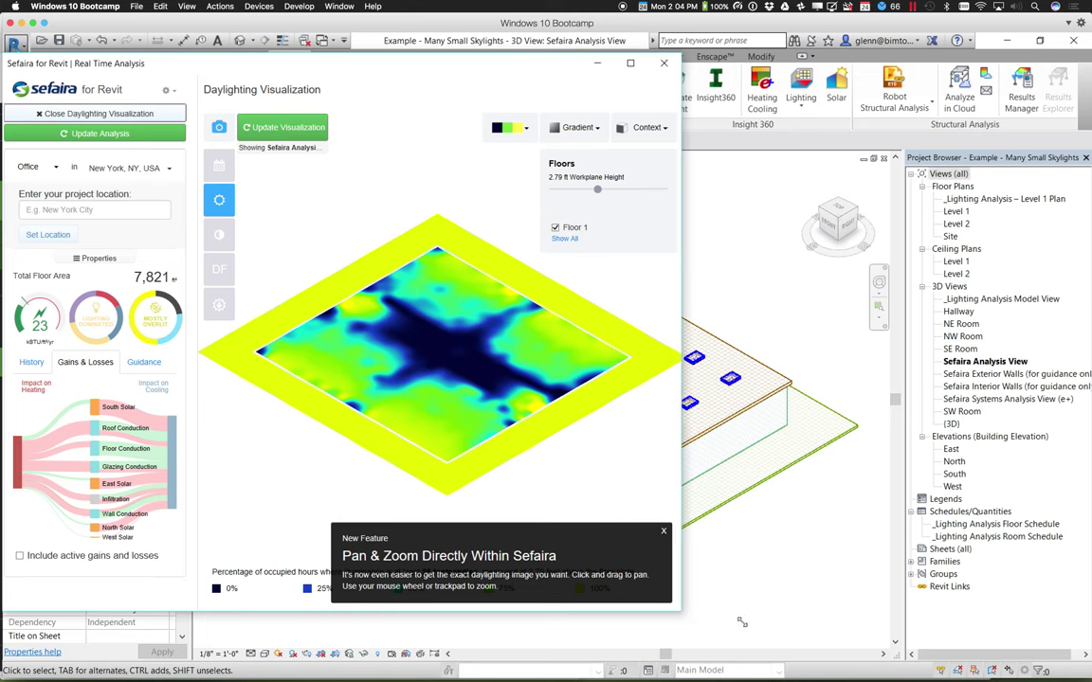
left_click_drag(796, 638, 823, 640)
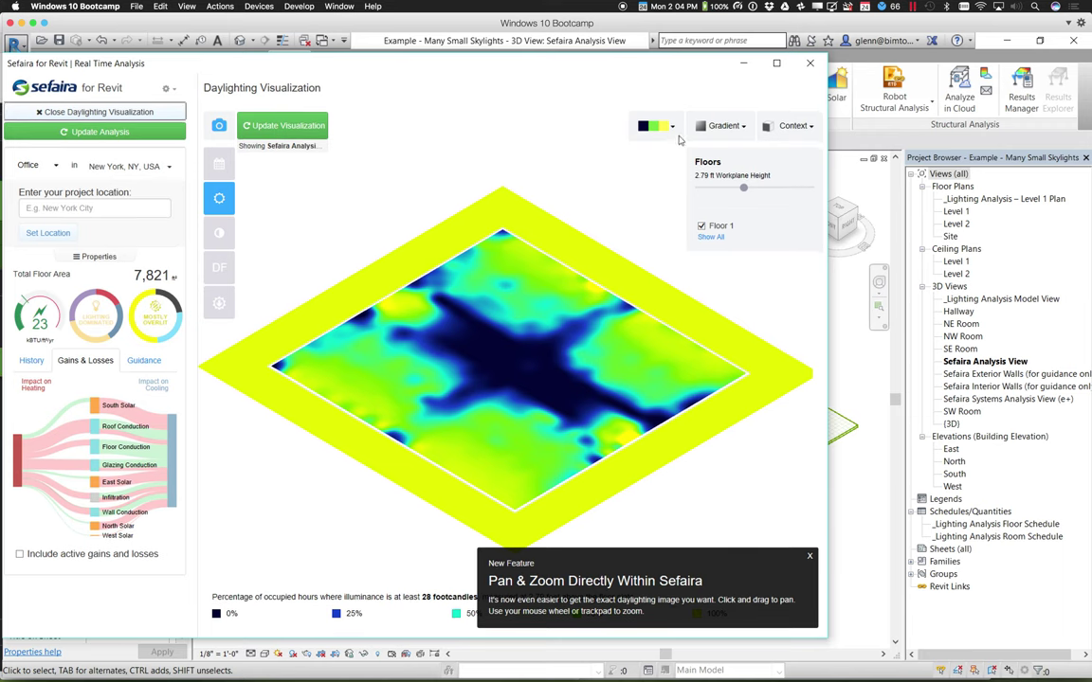
Check the Annual 28 fc minimum illuminance setting and the heat map colour scheme options
left_click(220, 200)
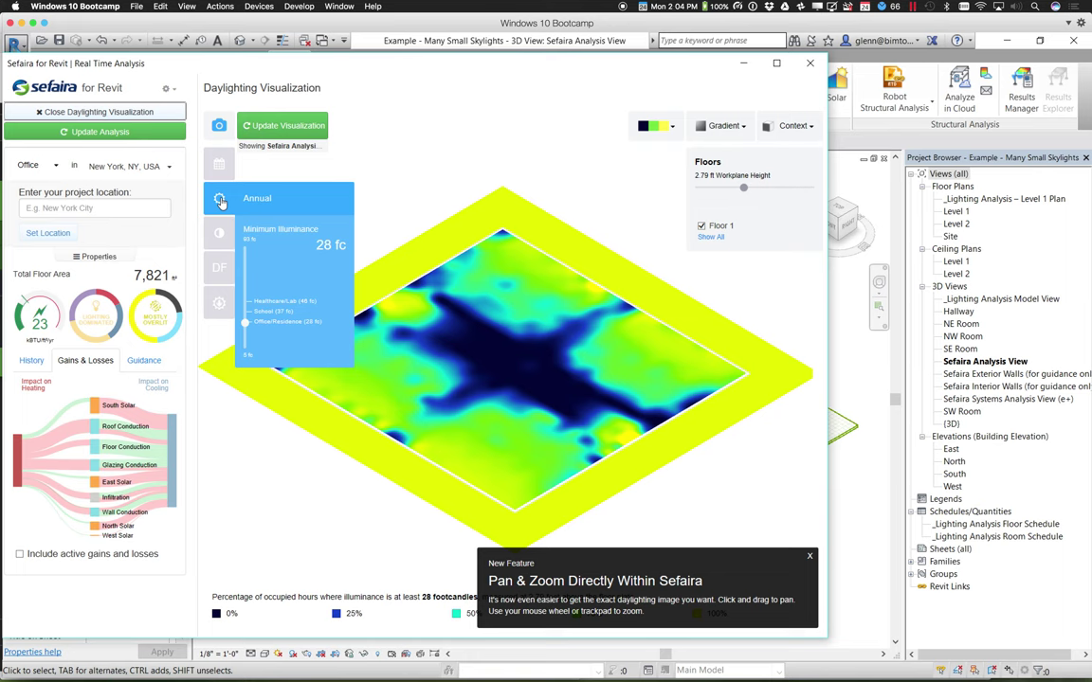
left_click(669, 129)
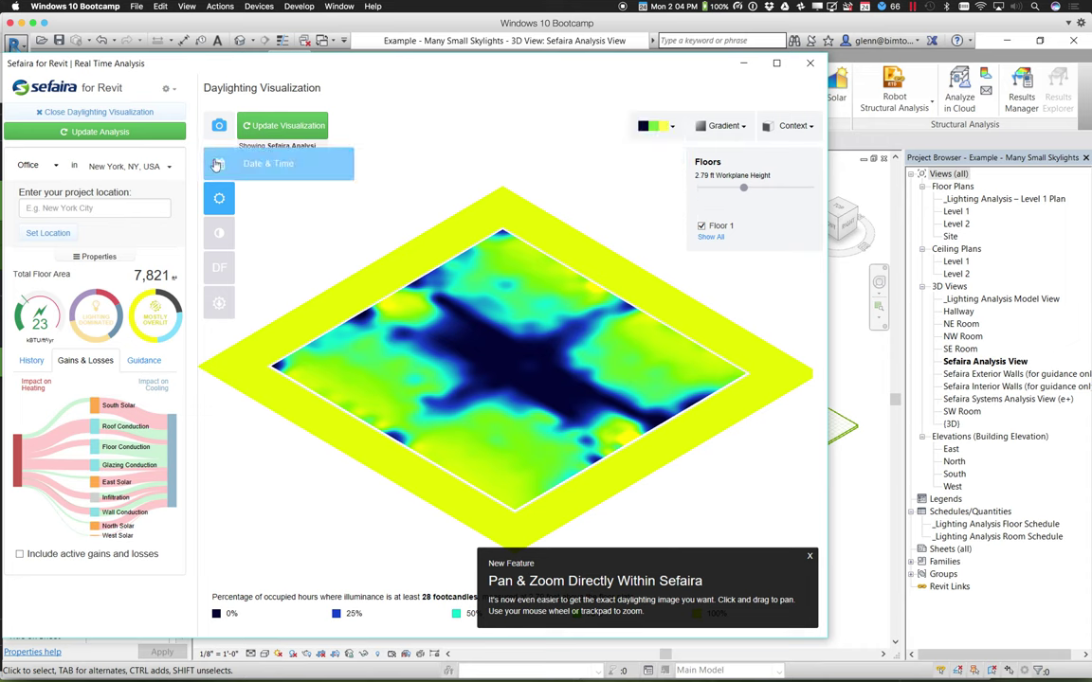
mouse_move(219, 199)
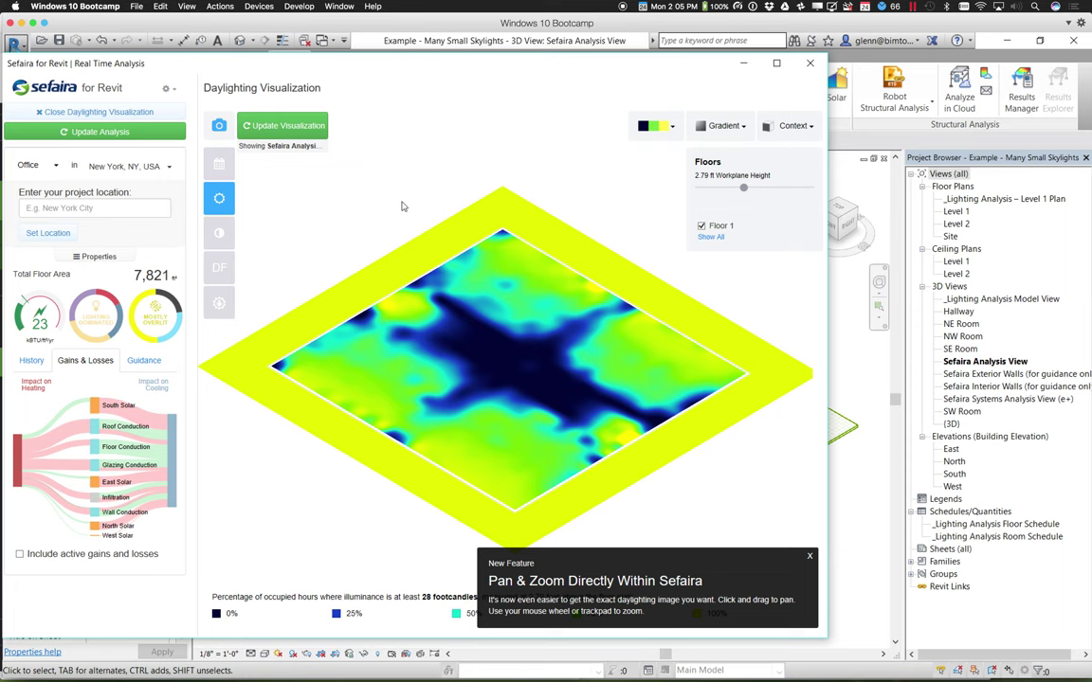
Tick Walls, Internal Walls and Roofs in the Context dropdown around the Floor 1 heat map
left_click(806, 131)
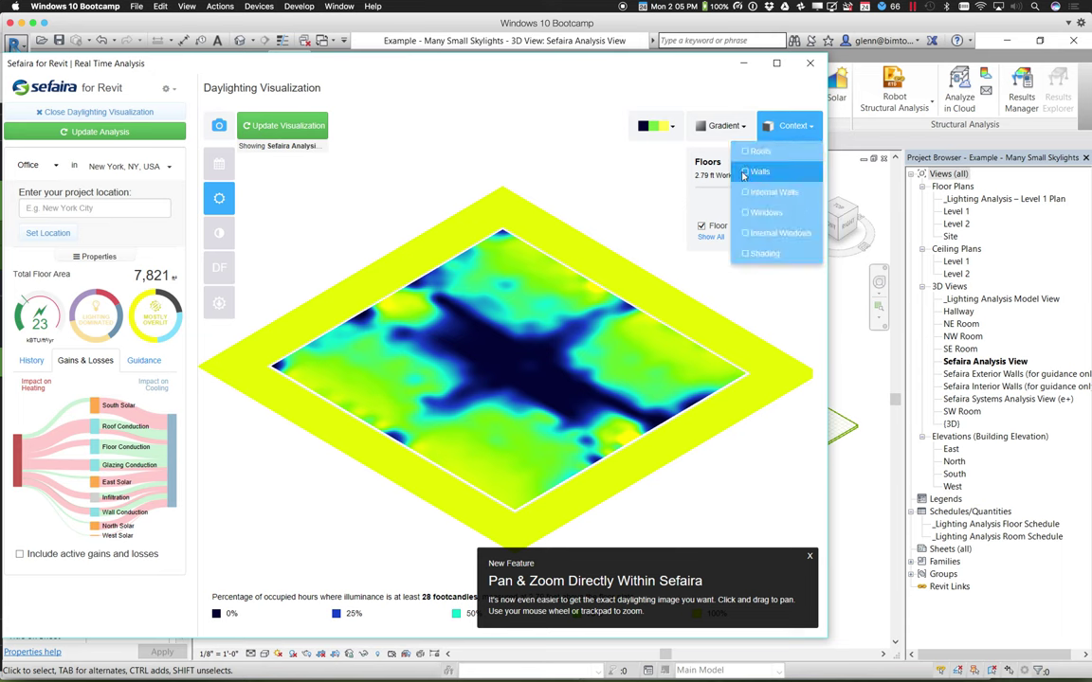
left_click(745, 172)
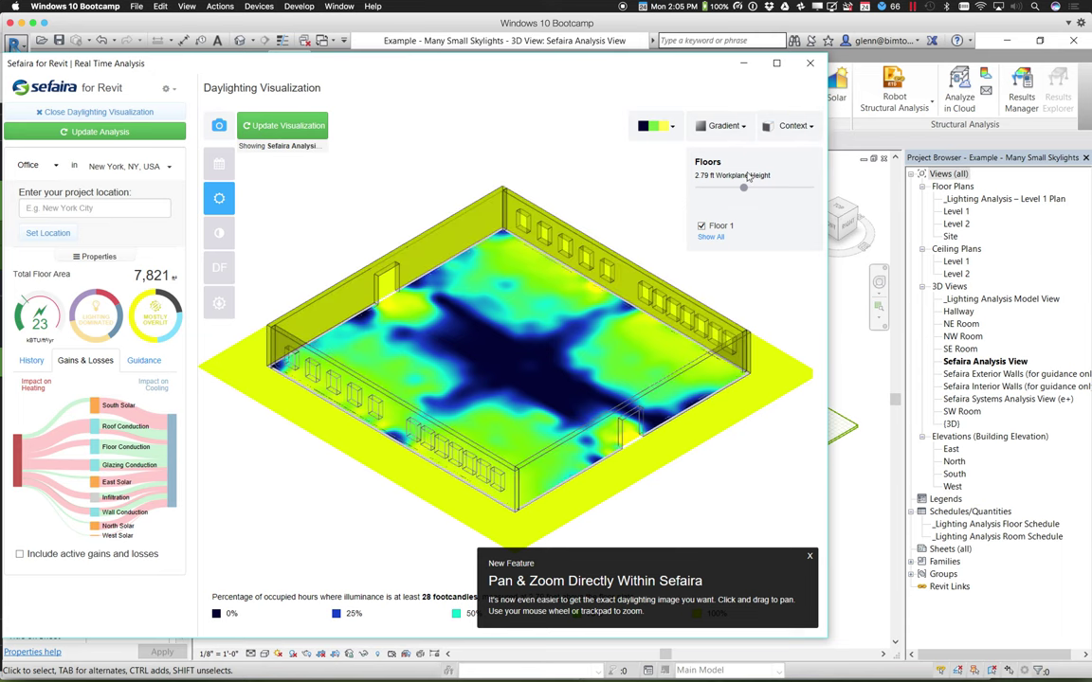
left_click(806, 133)
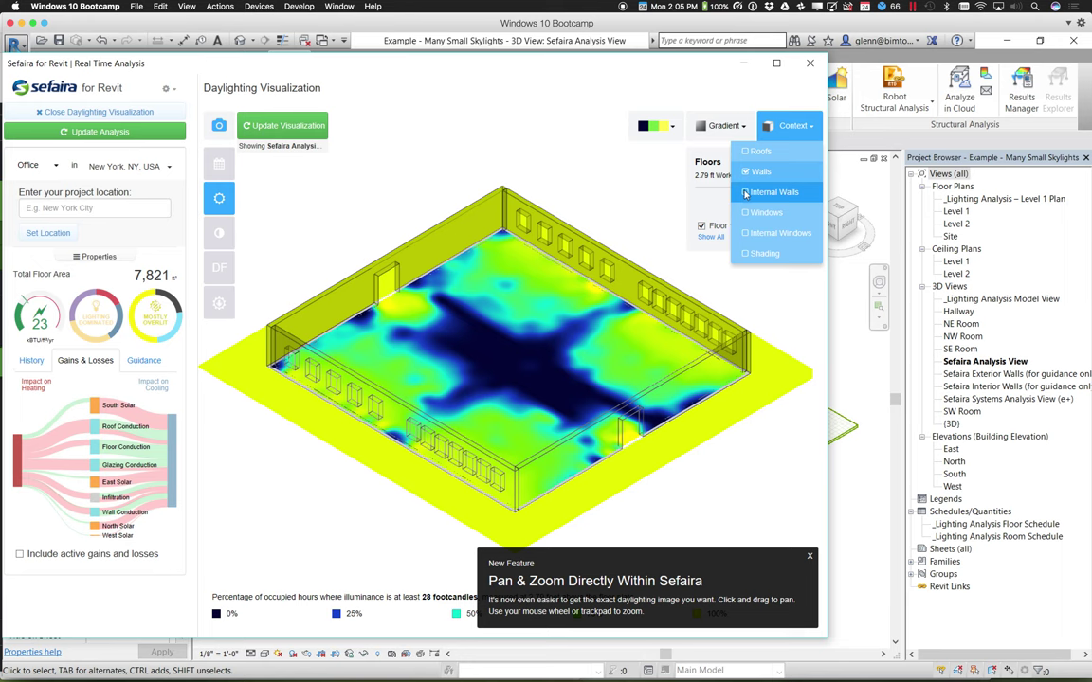
left_click(745, 193)
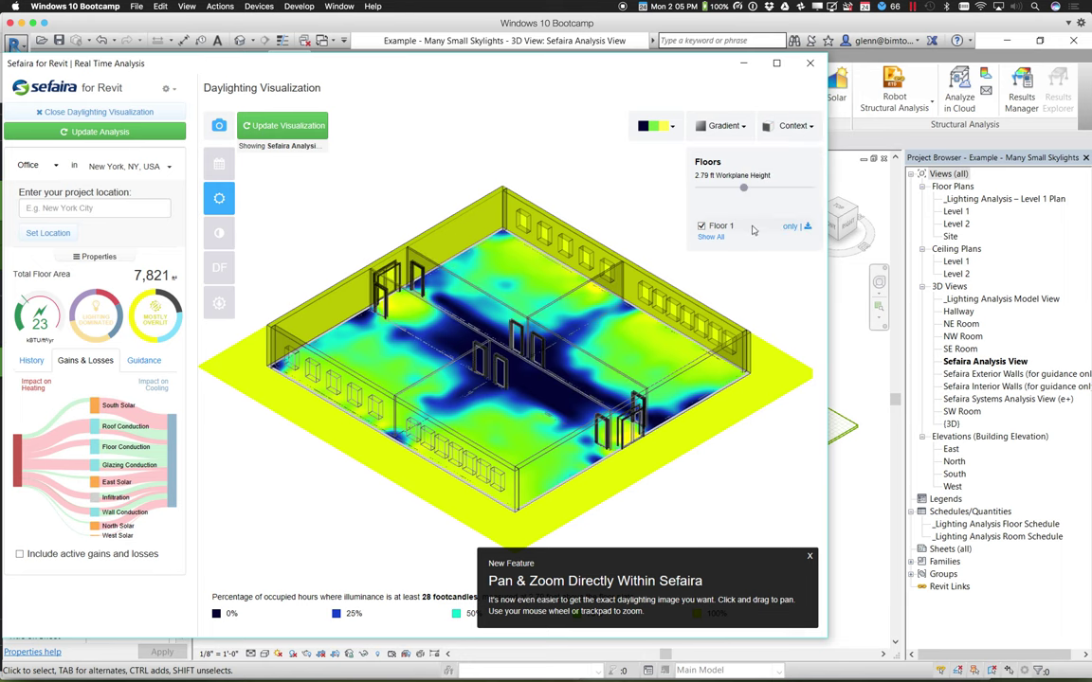
left_click(792, 126)
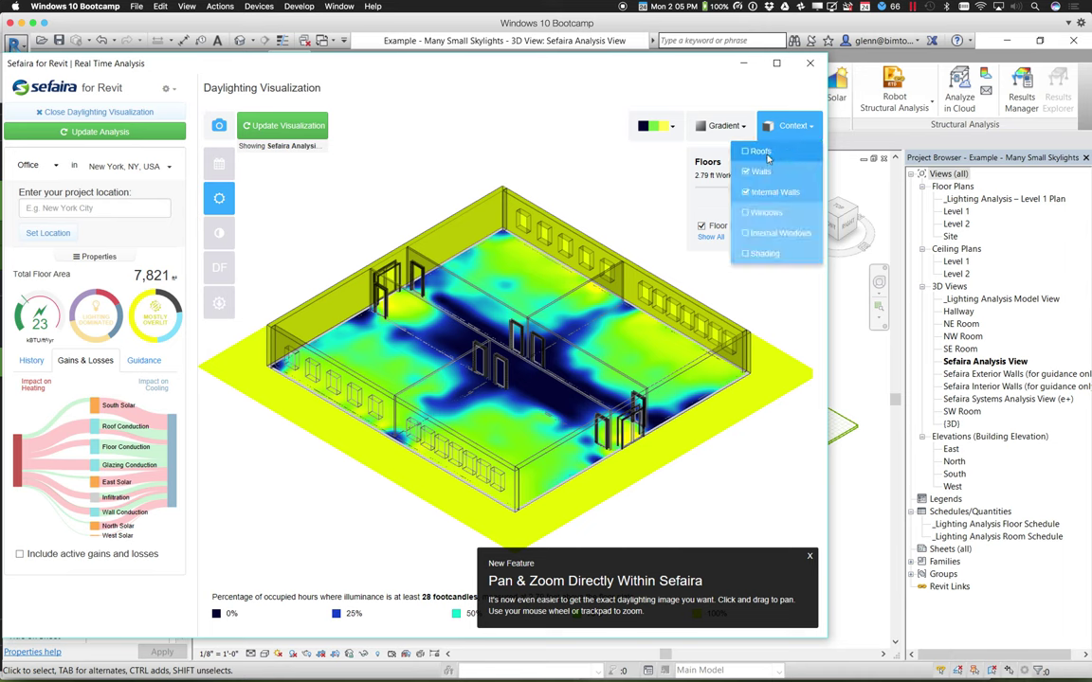
left_click(746, 151)
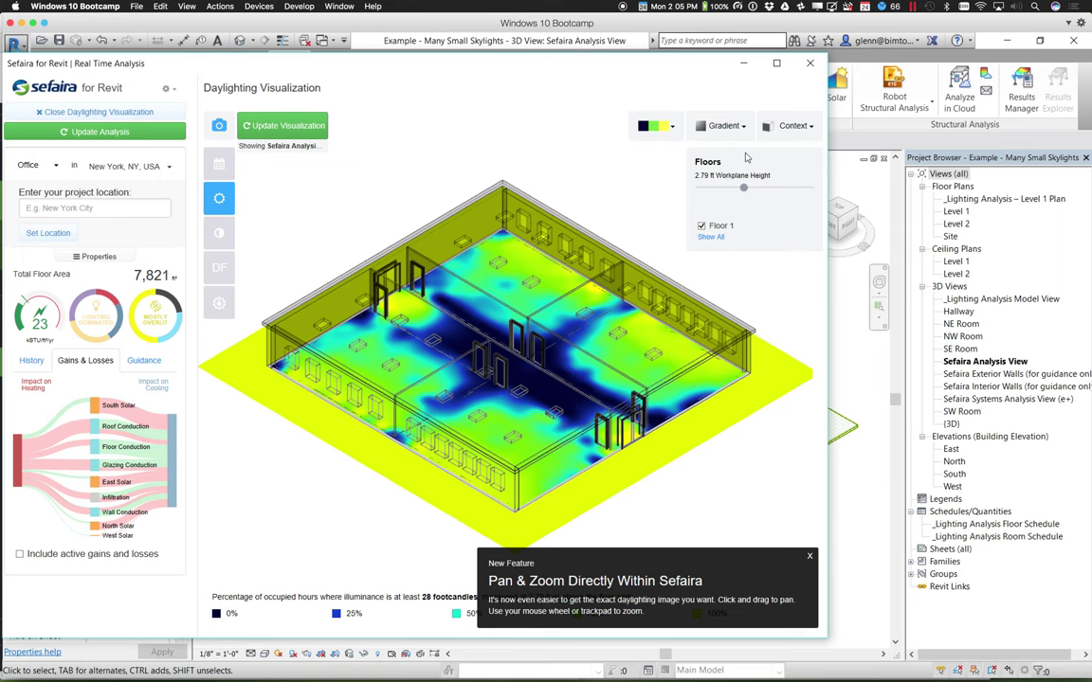
Switch the daylight view to the Overlit & Underlit metric (sDA 77%, ASE 51%)
left_click(219, 235)
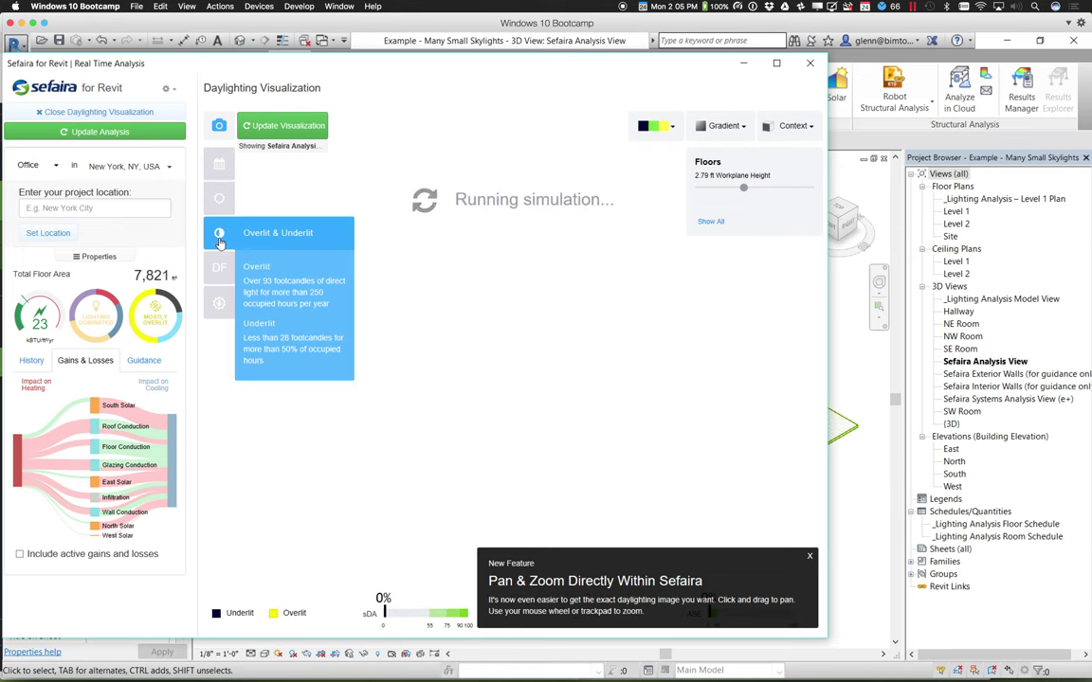